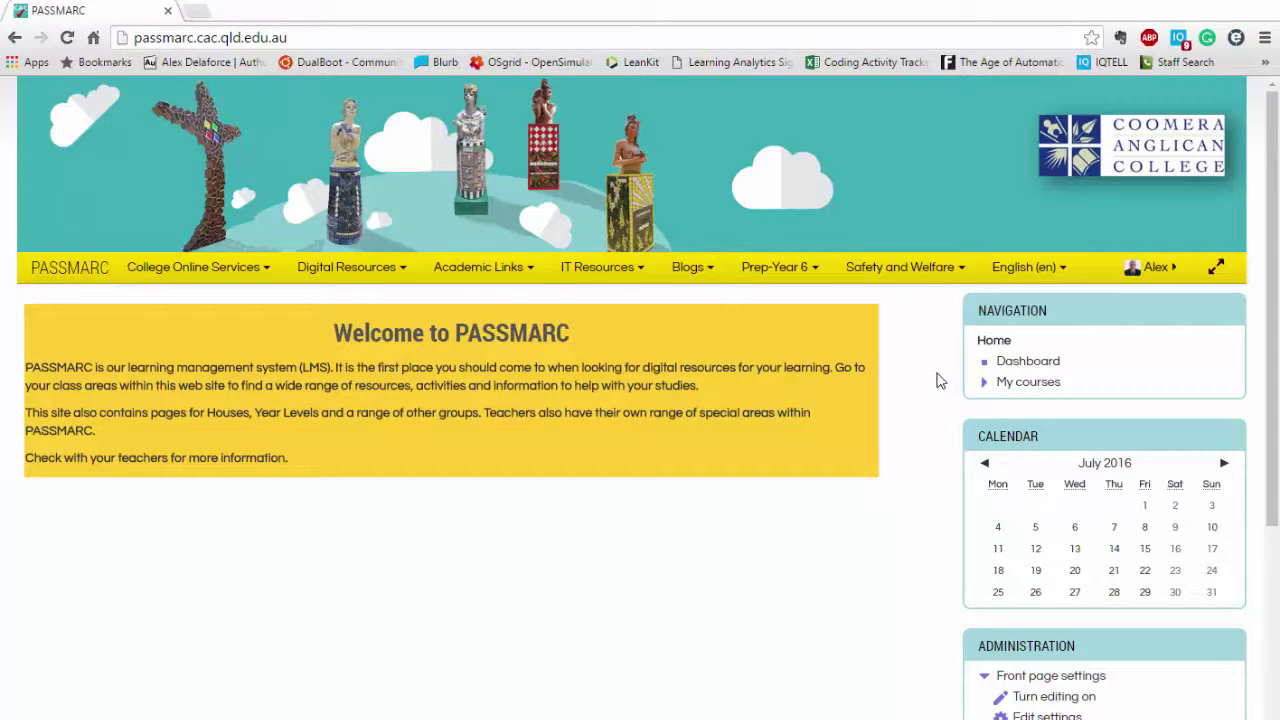
Expand the home page to its full-width view without the banner and restore the standard layout
click(1217, 270)
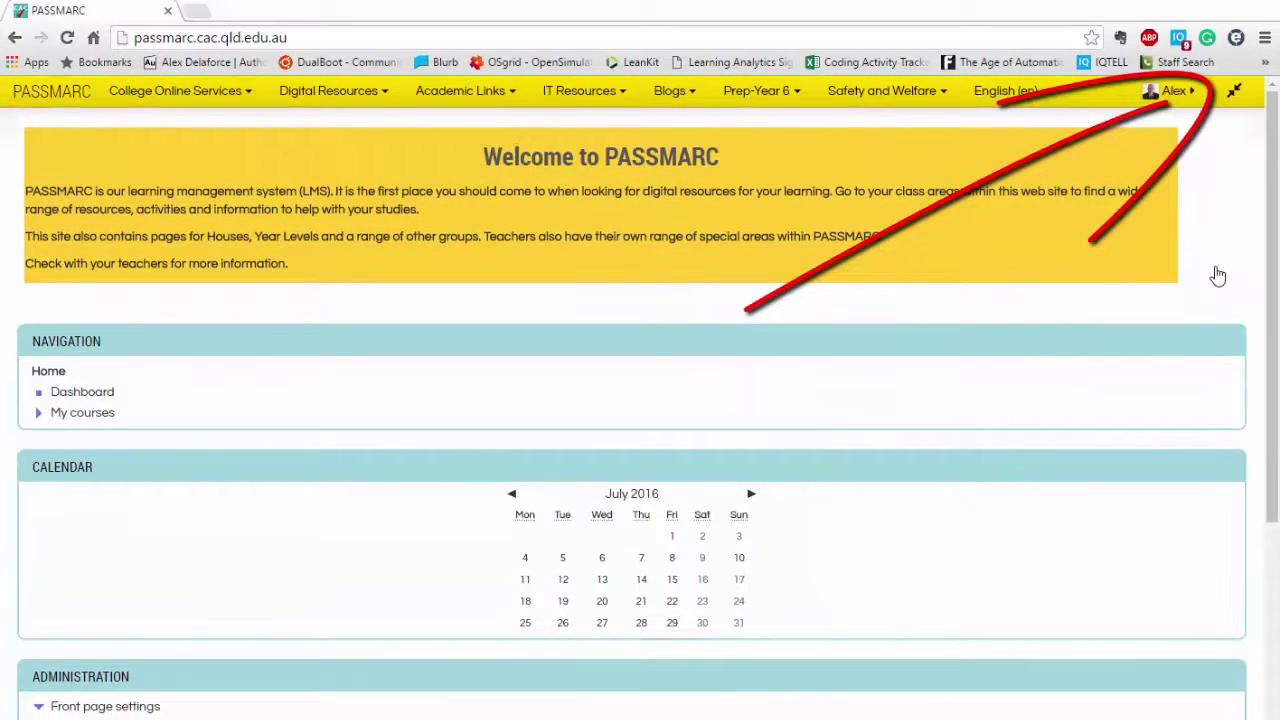
click(1232, 93)
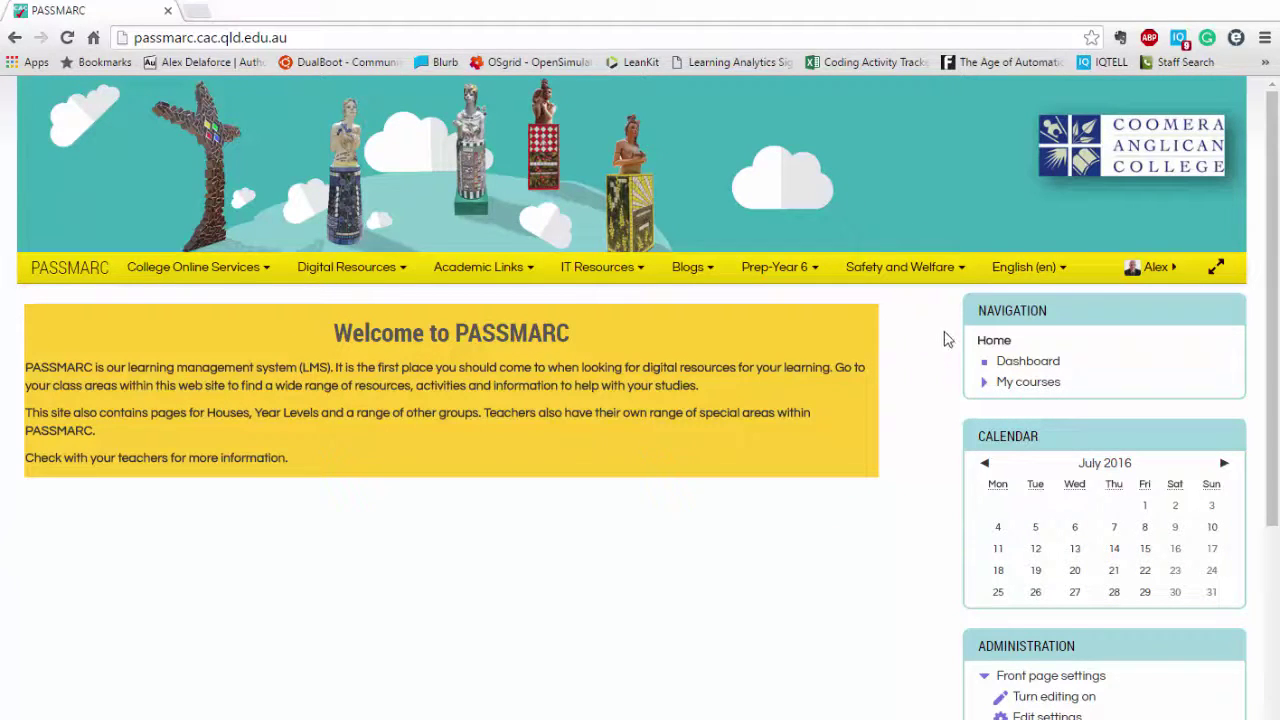
Switch the site language to Simplified Chinese (zh_cn) and back to English (en)
click(1062, 270)
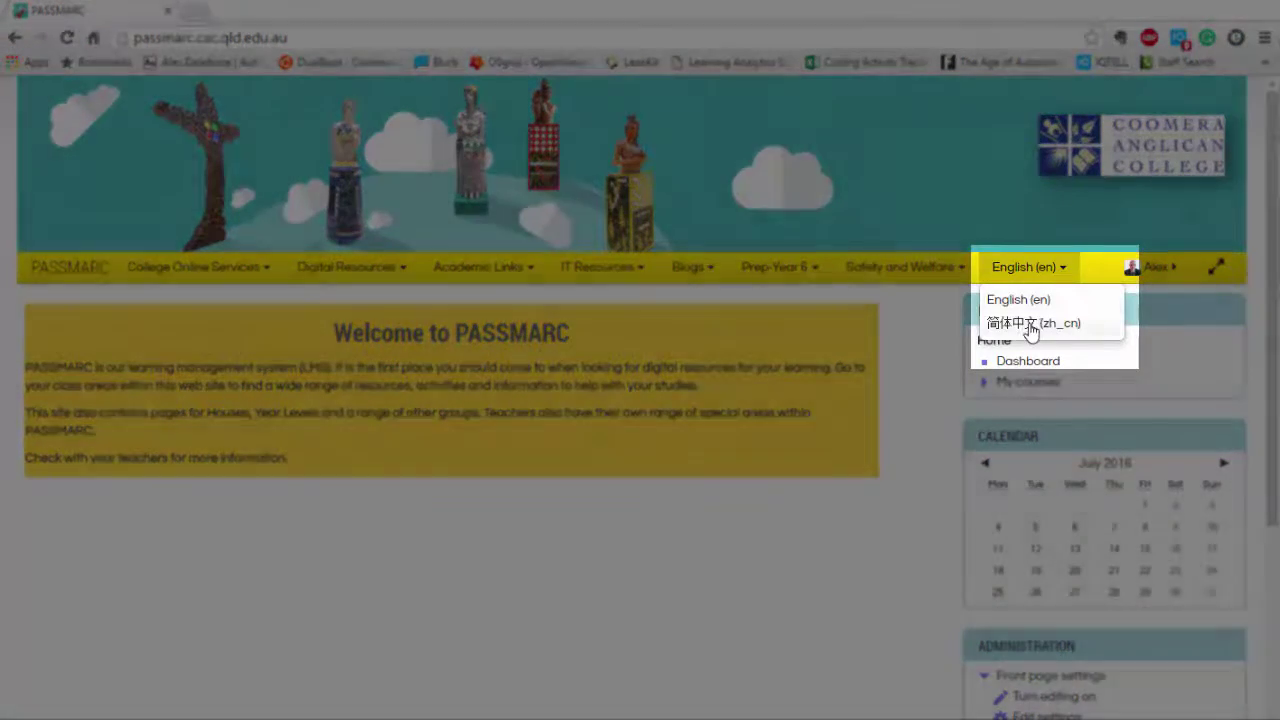
click(1000, 322)
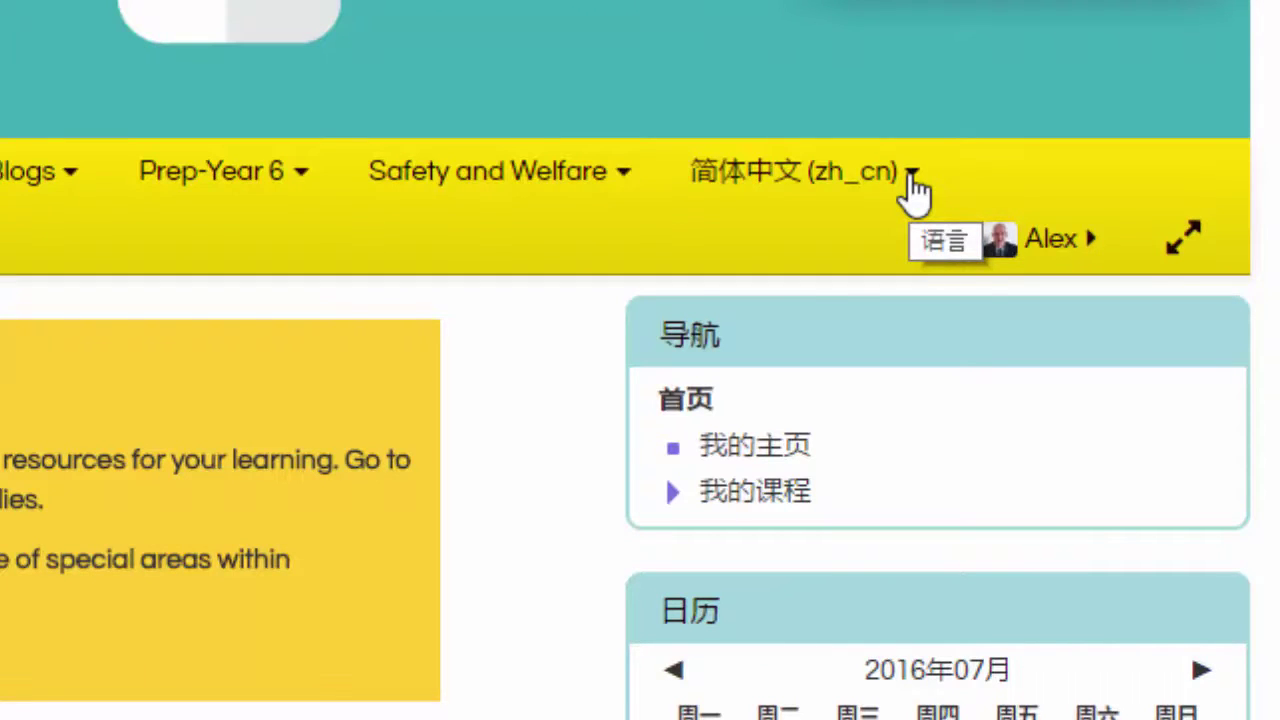
click(912, 176)
click(817, 263)
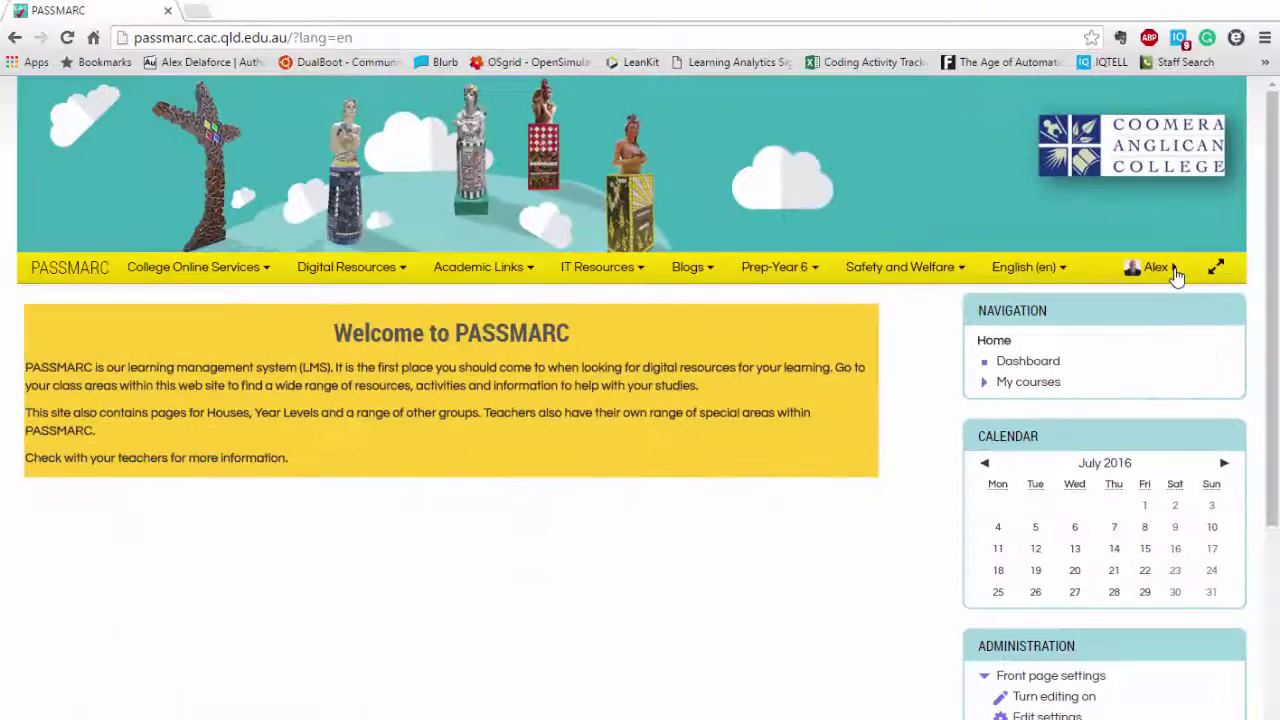
Review the options in the user account menu, including preferences, private files and grades, and close it
click(1099, 244)
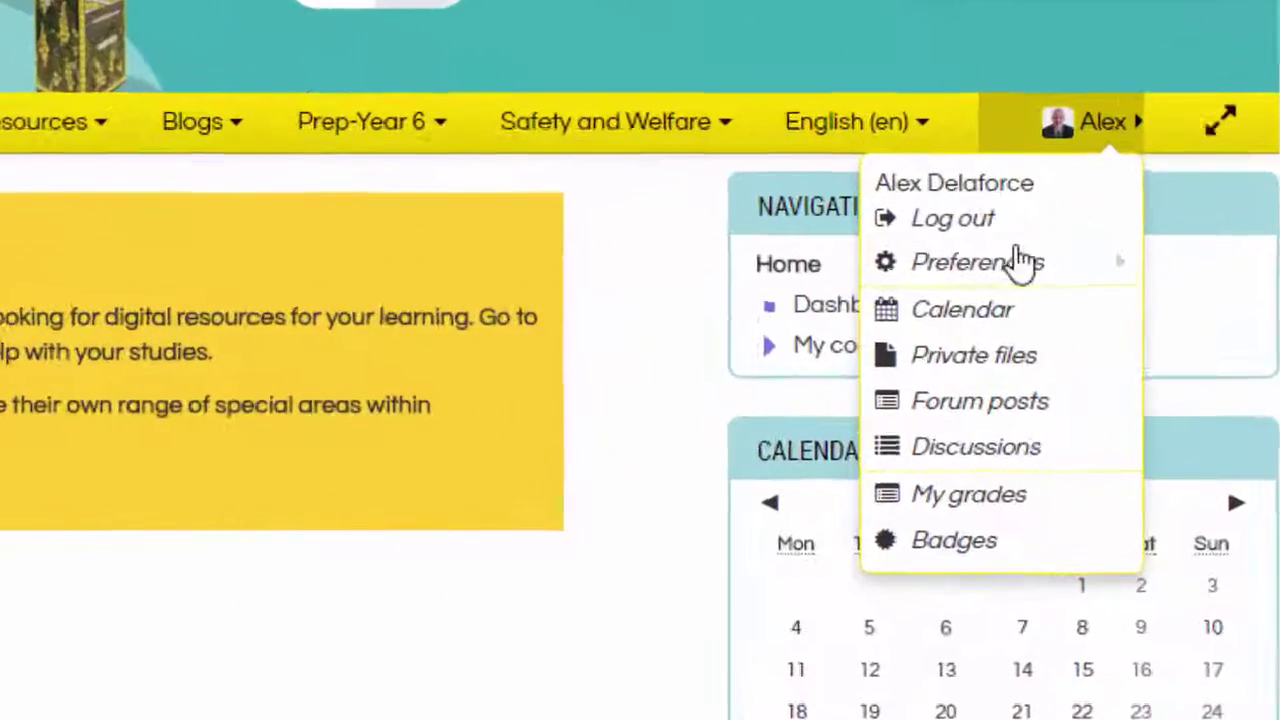
mouse_move(1104, 346)
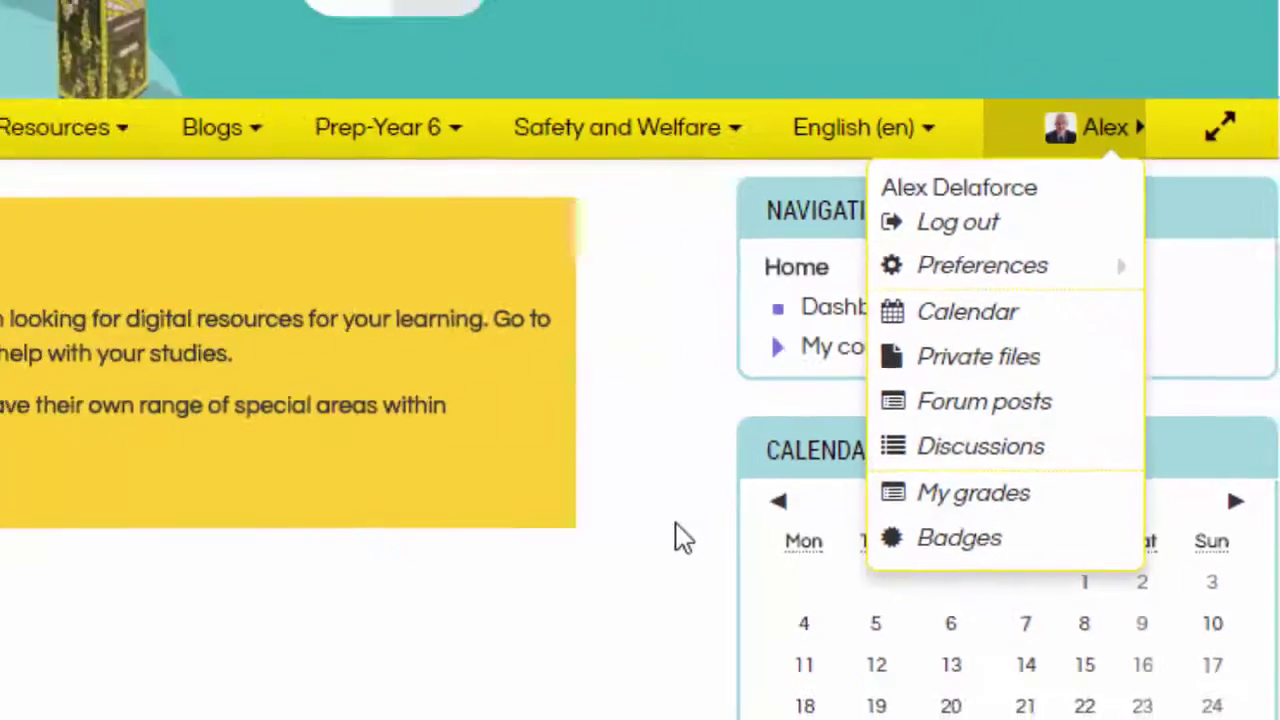
click(628, 536)
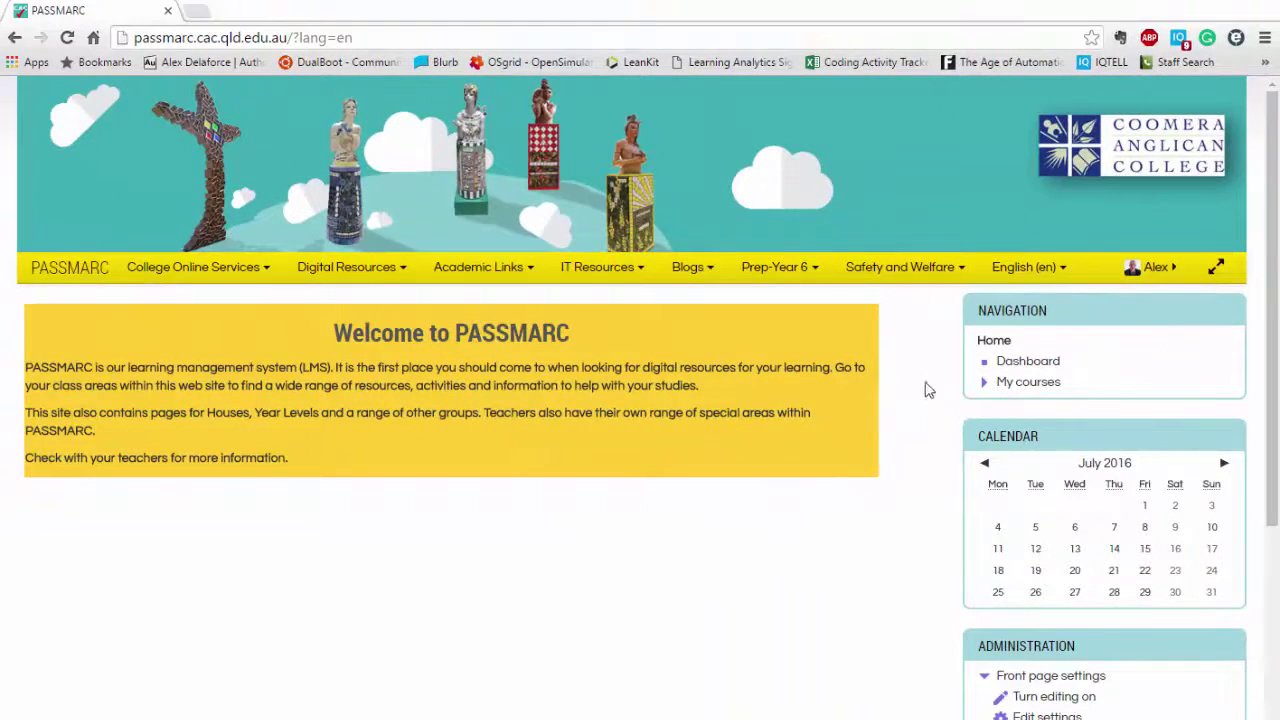
Examine the links under Safety and Welfare, Prep-Year 6, Blogs, IT Resources, Academic Links and Digital Resources
click(930, 272)
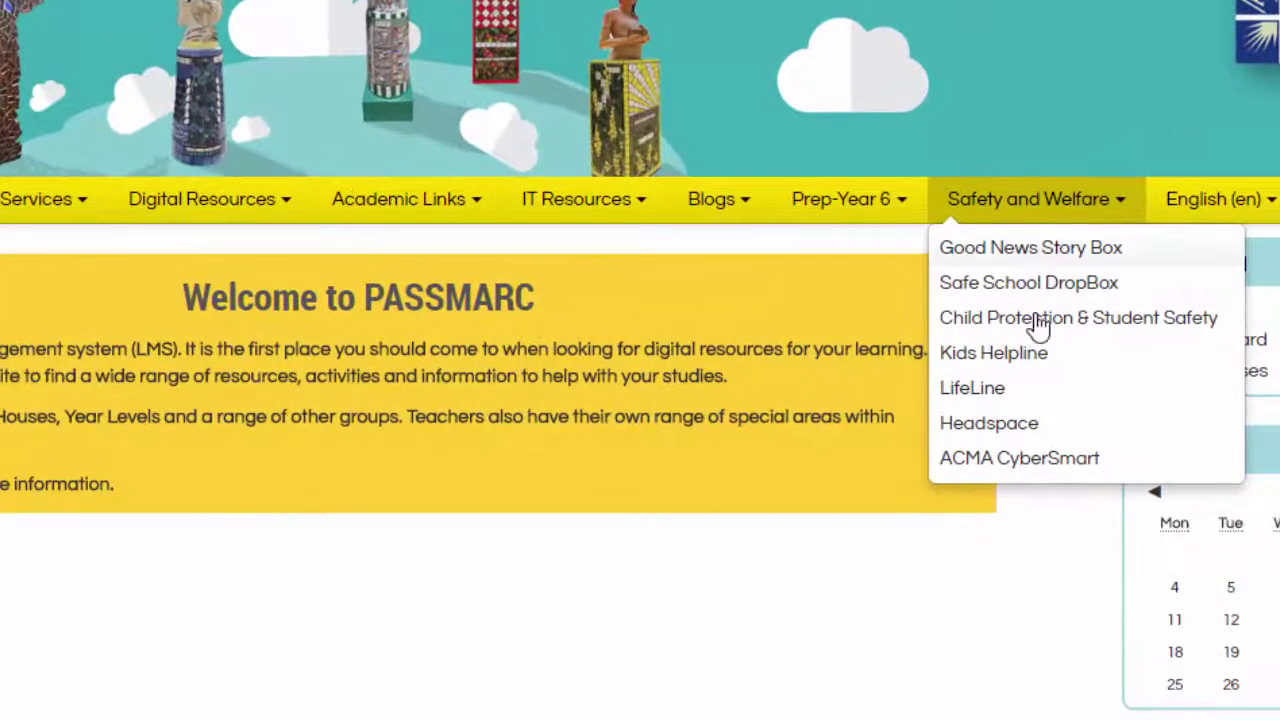
click(890, 205)
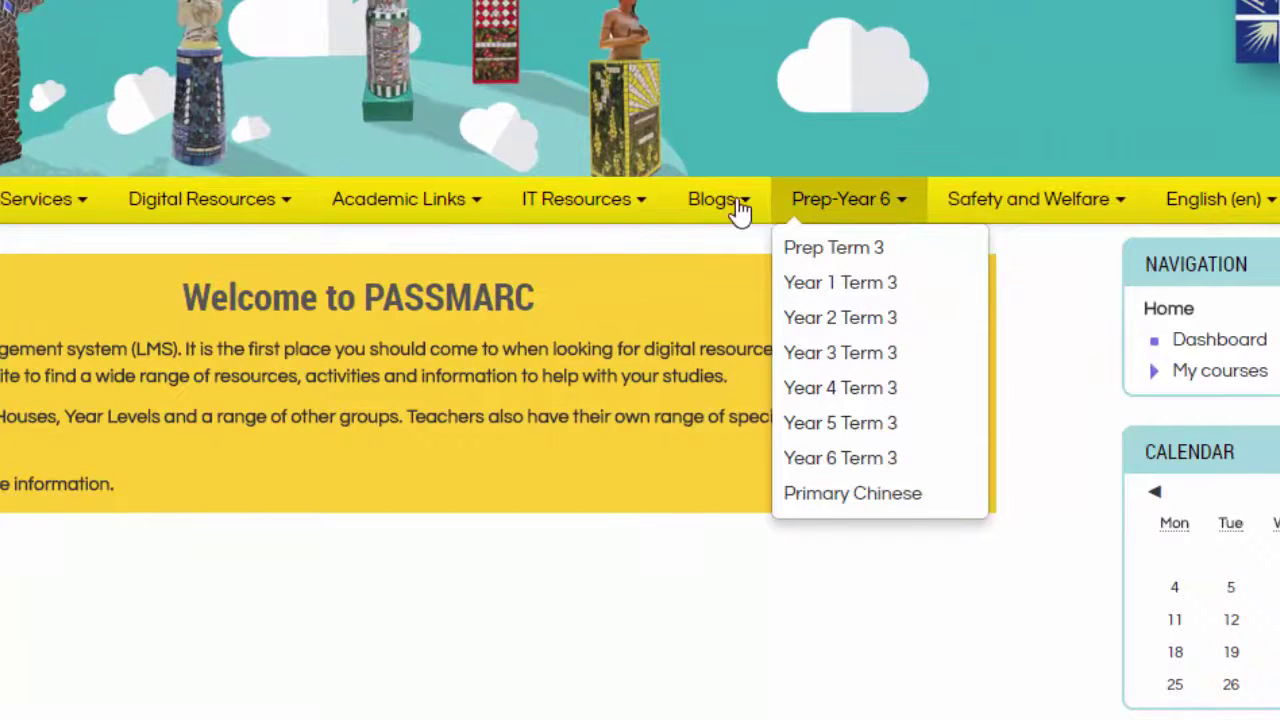
click(710, 220)
click(623, 215)
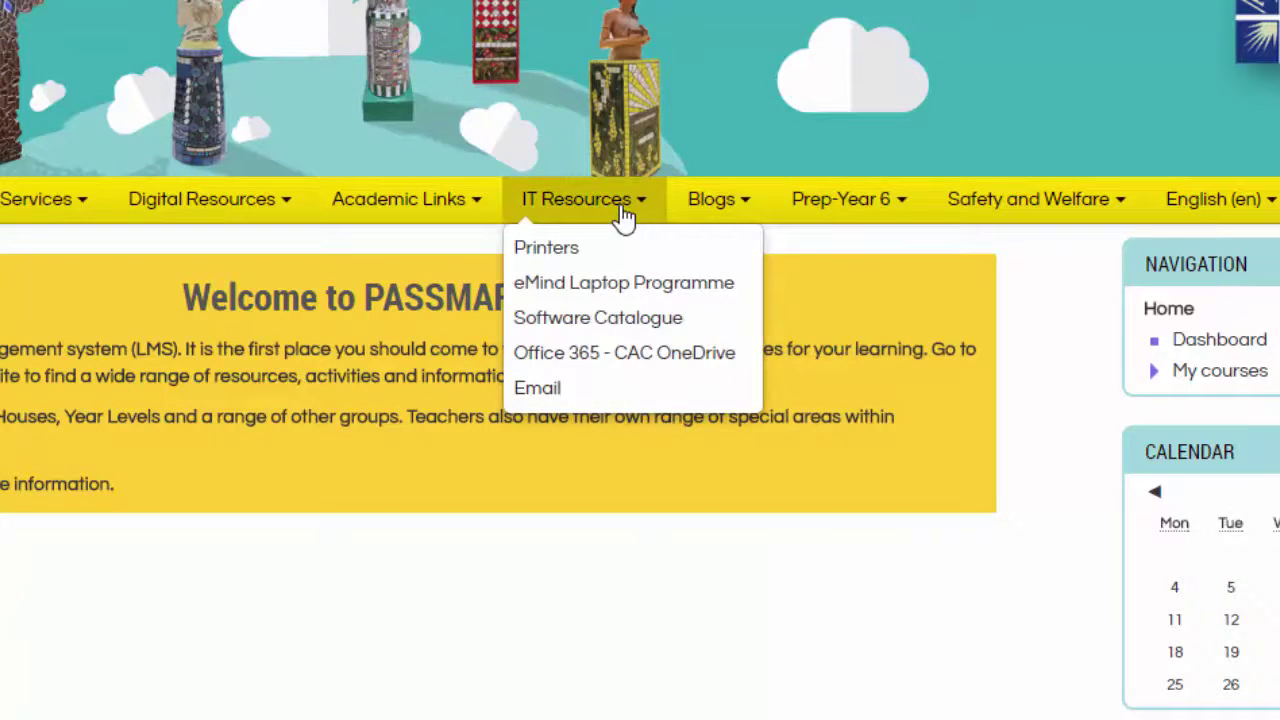
click(470, 210)
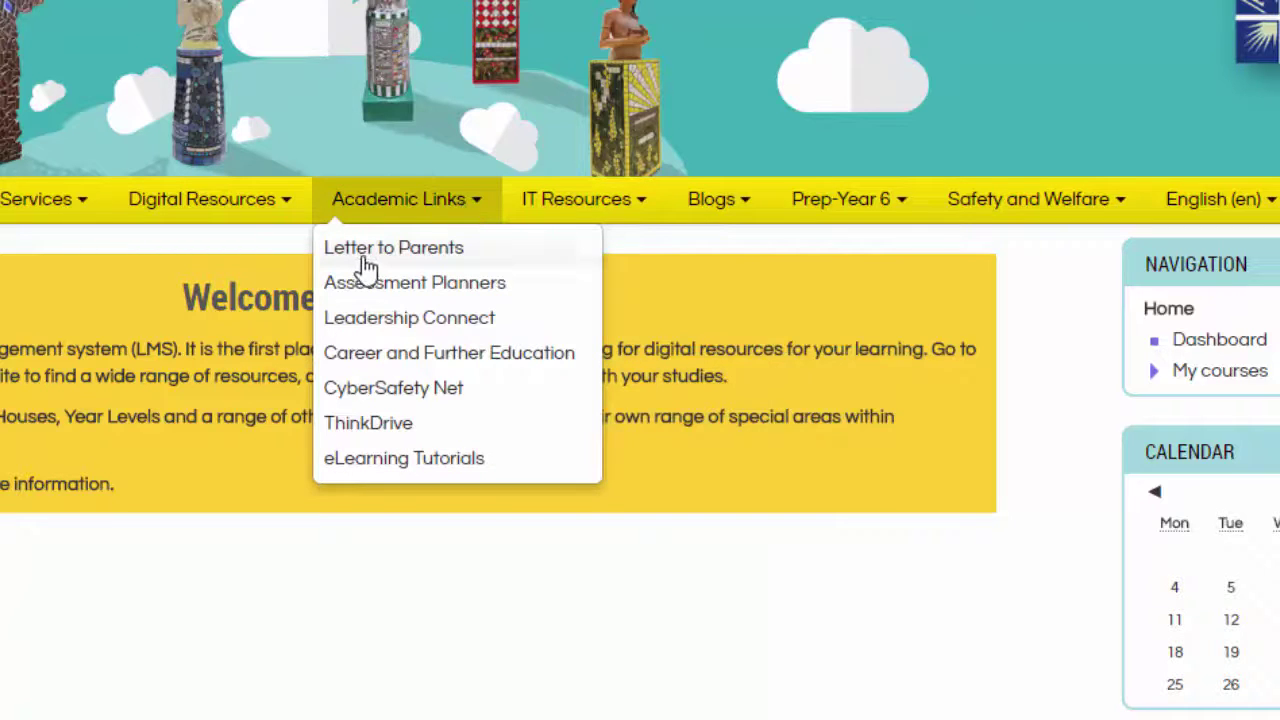
click(422, 212)
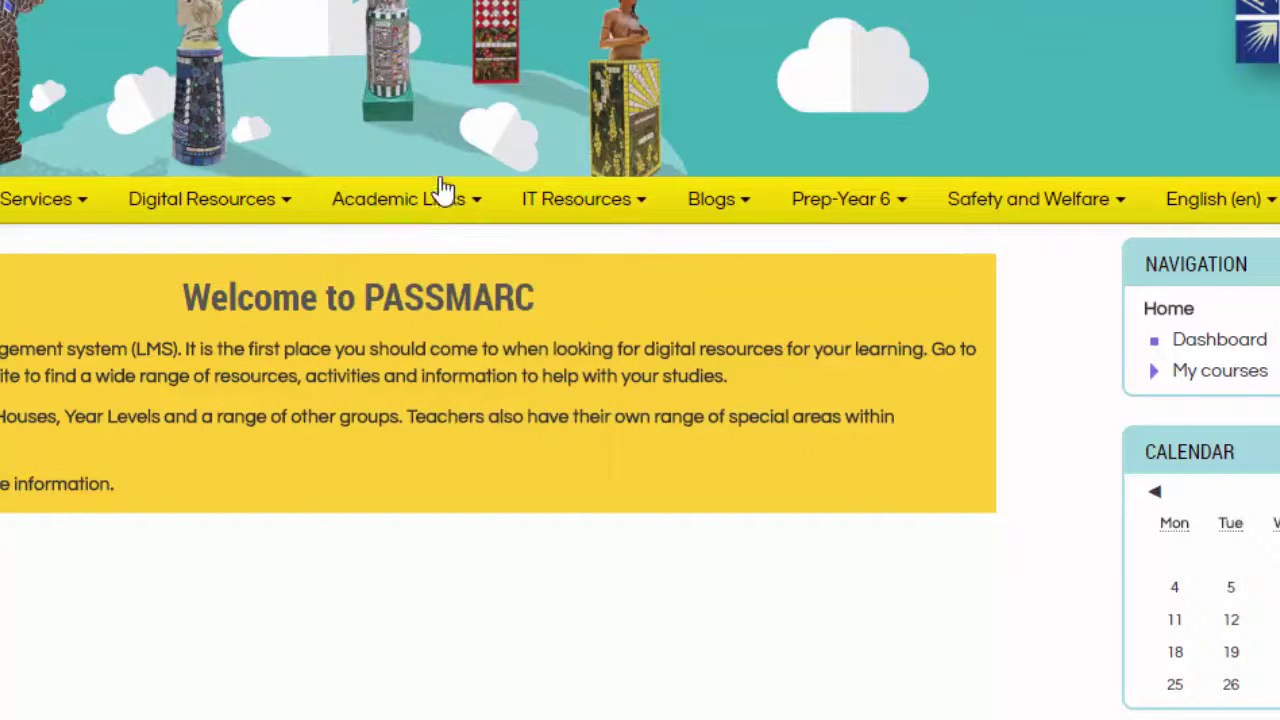
click(283, 205)
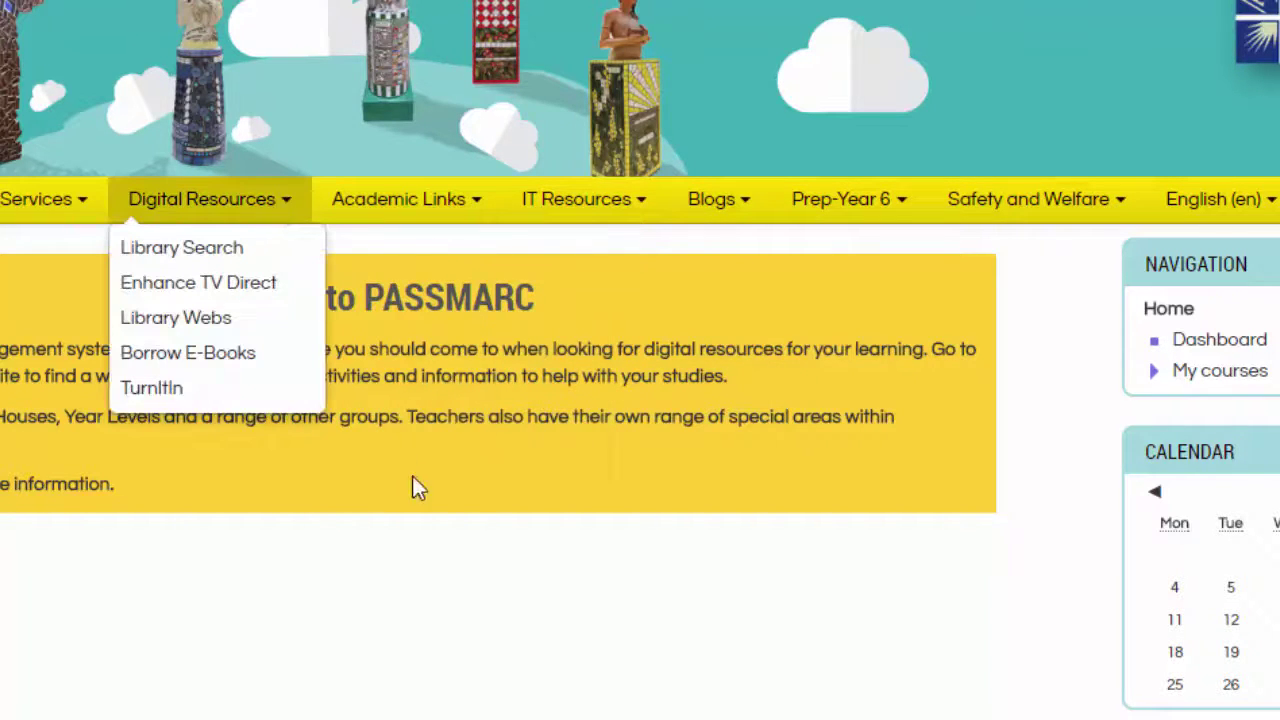
click(626, 677)
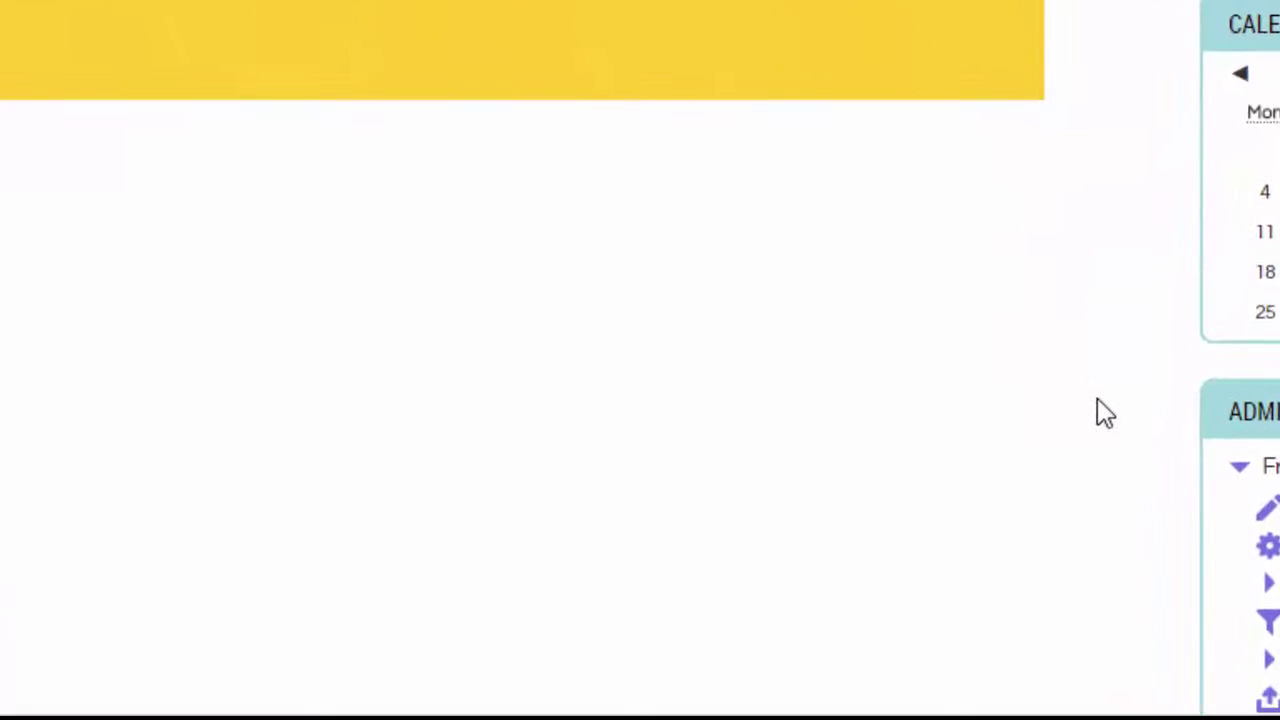
Expand the list of enrolled courses and open the 9 B Maths course to view its introduction
scroll(1104, 413, down, 10)
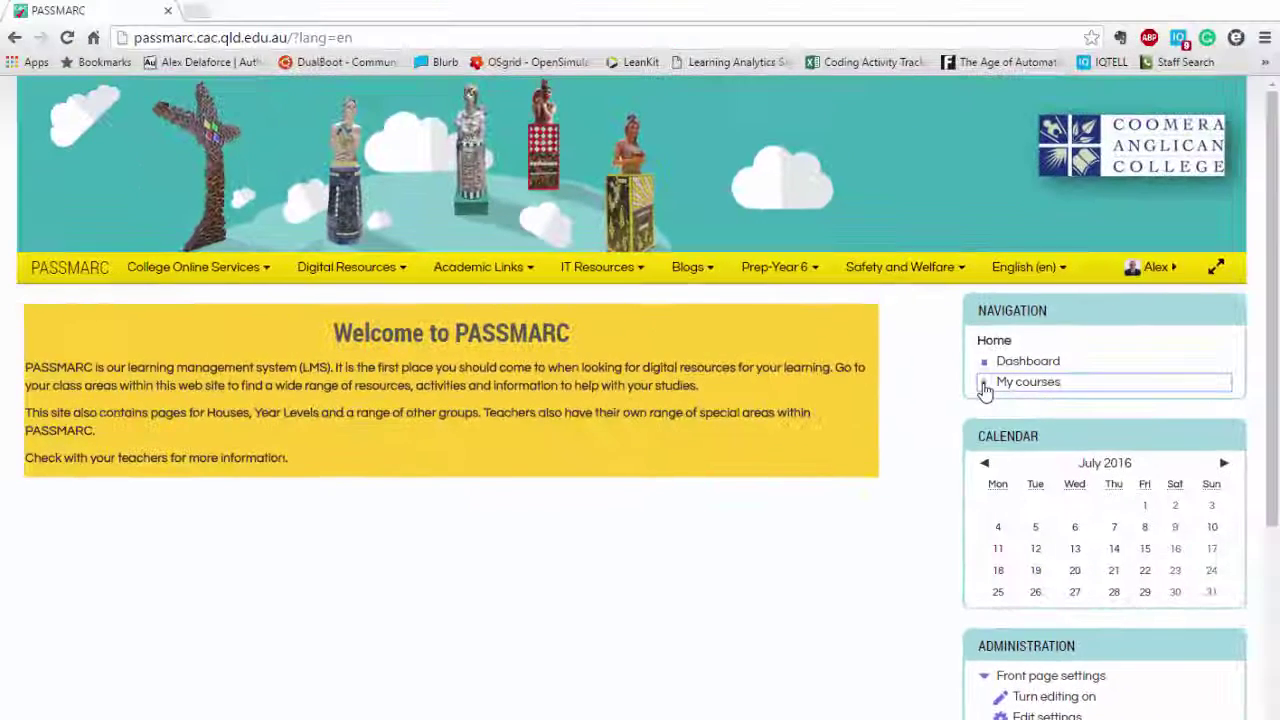
click(985, 385)
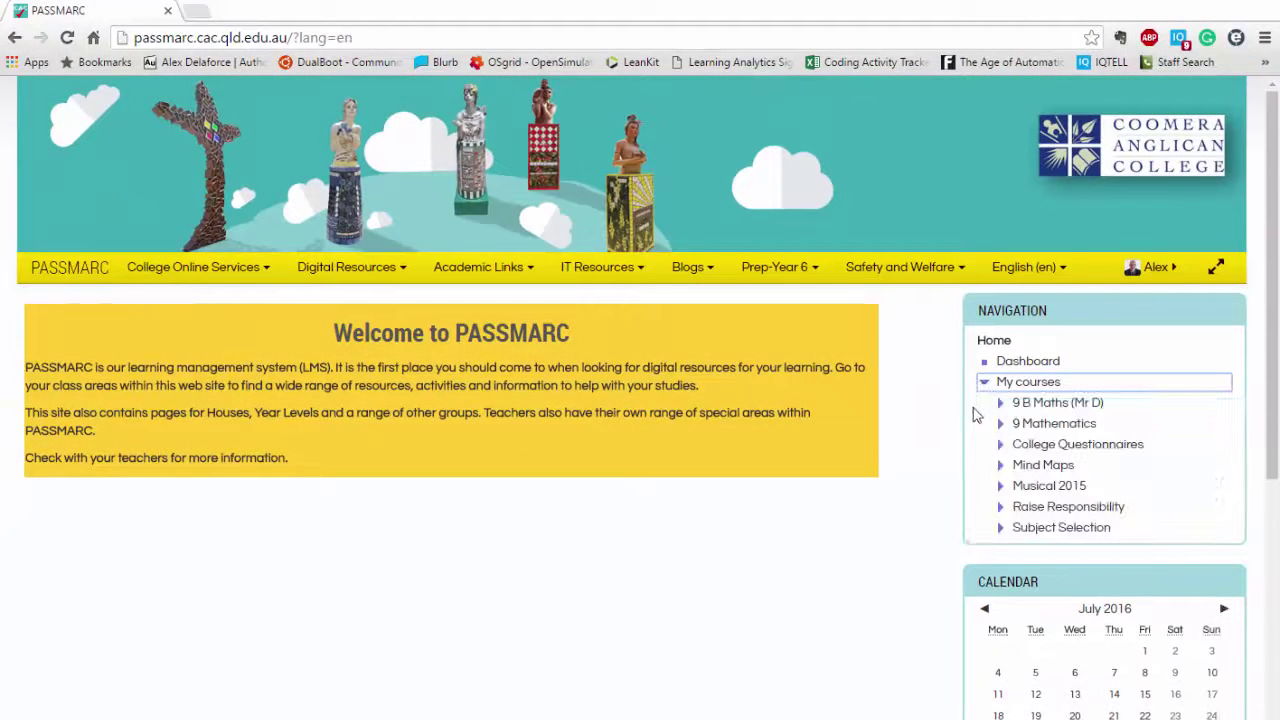
click(1020, 404)
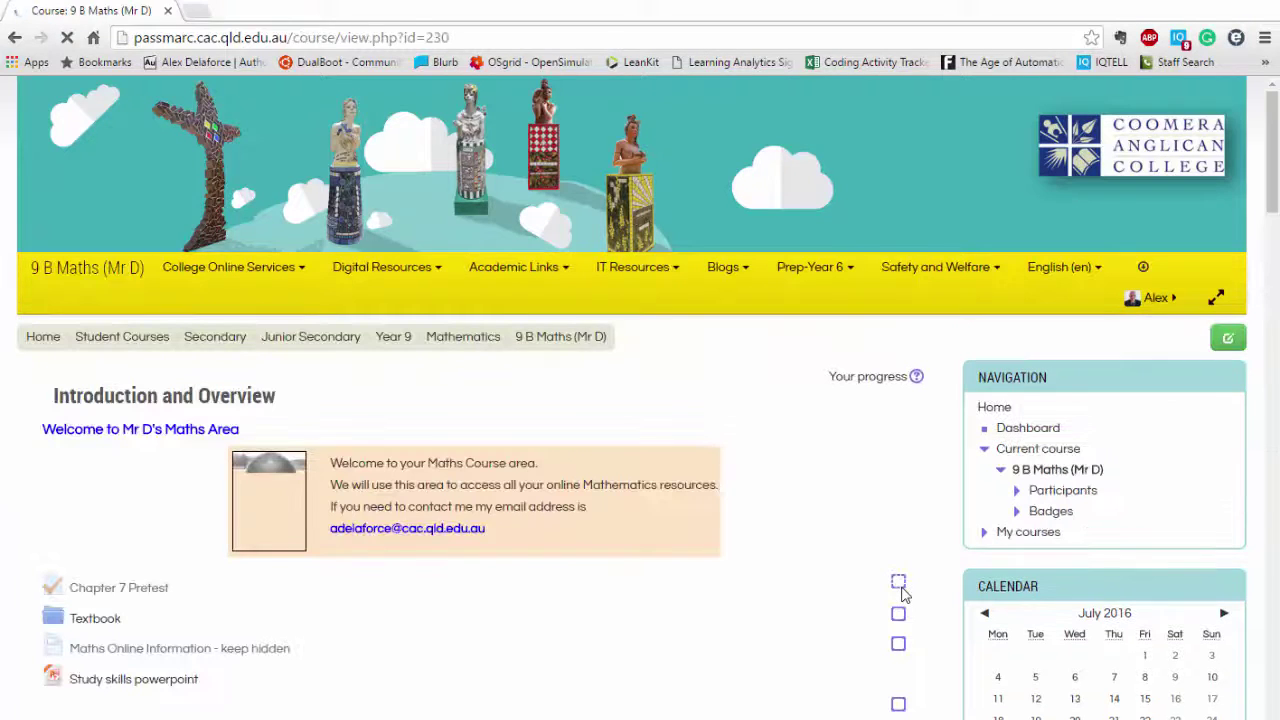
scroll(853, 538, down, 4)
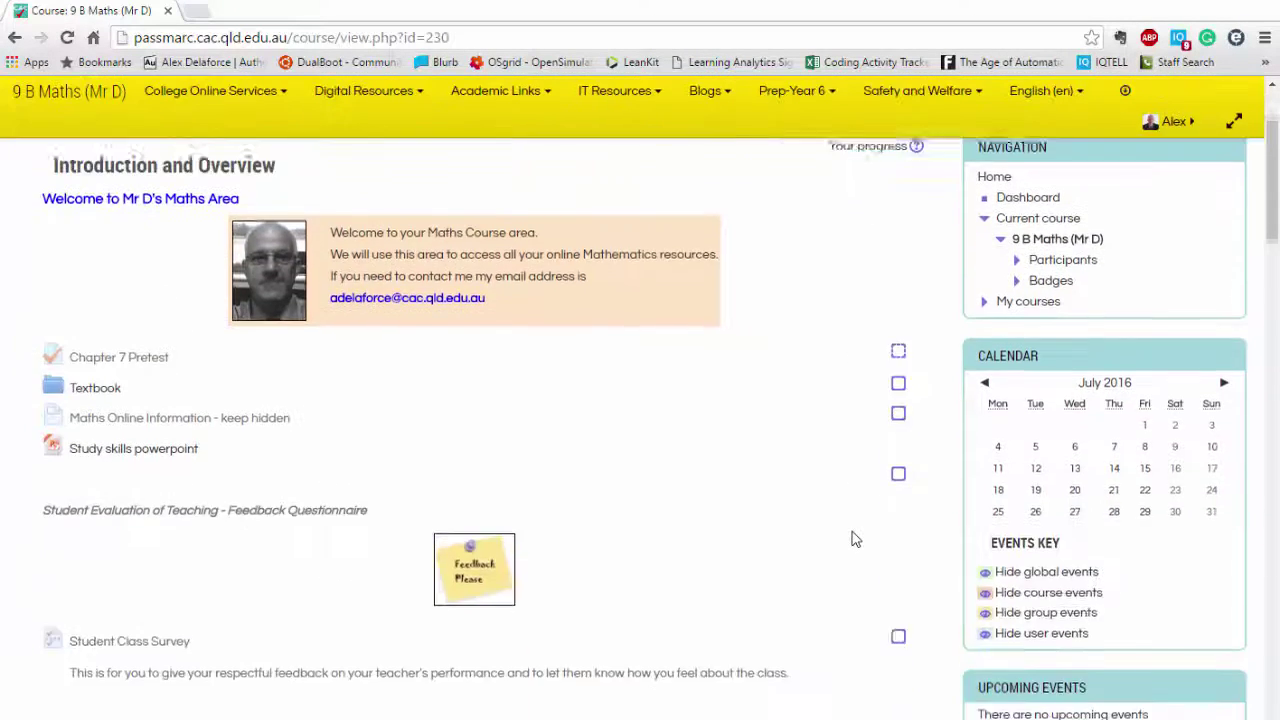
scroll(853, 538, up, 4)
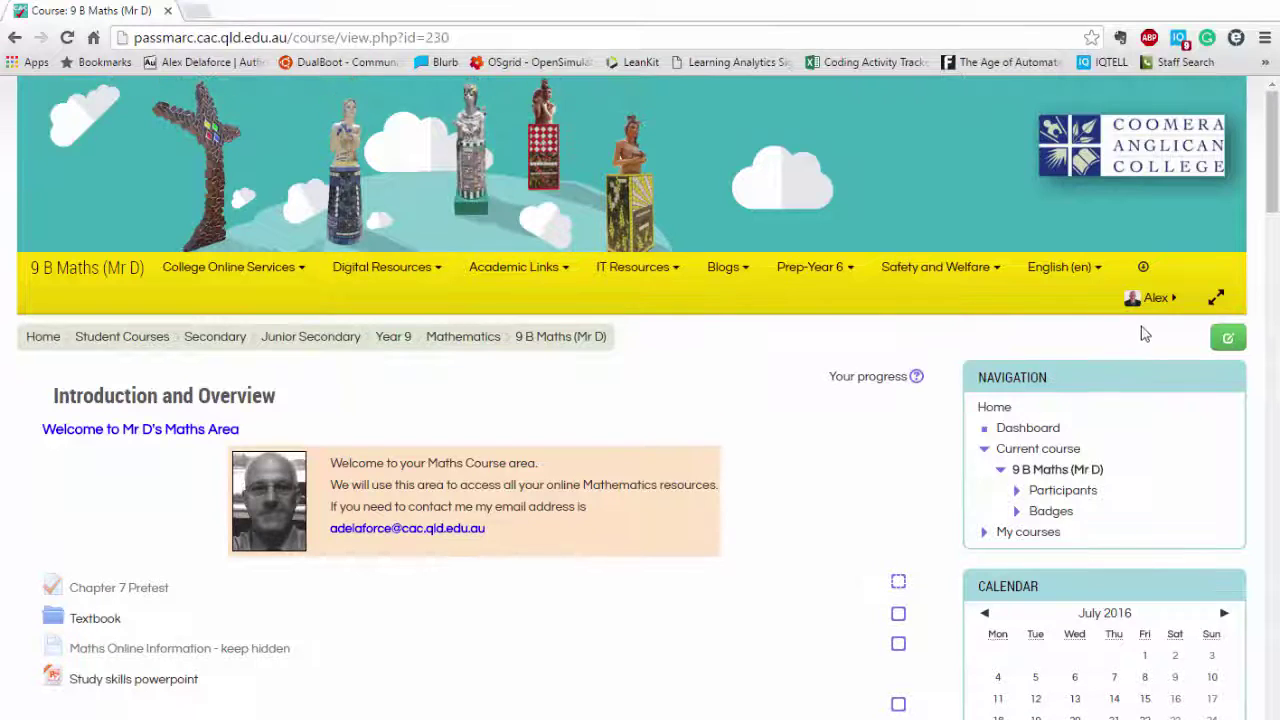
Turn on editing for the 9 B Maths course and check the edit options of the Chapter 7 Pretest
click(1229, 342)
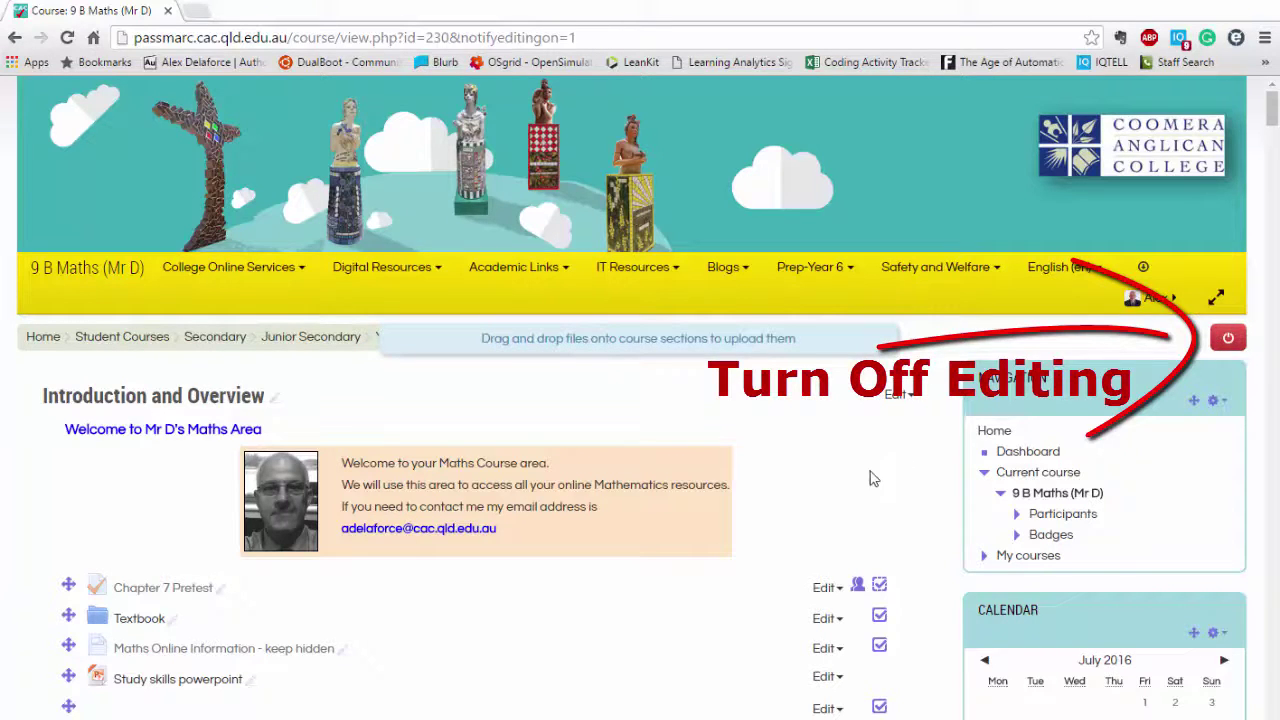
scroll(800, 490, down, 3)
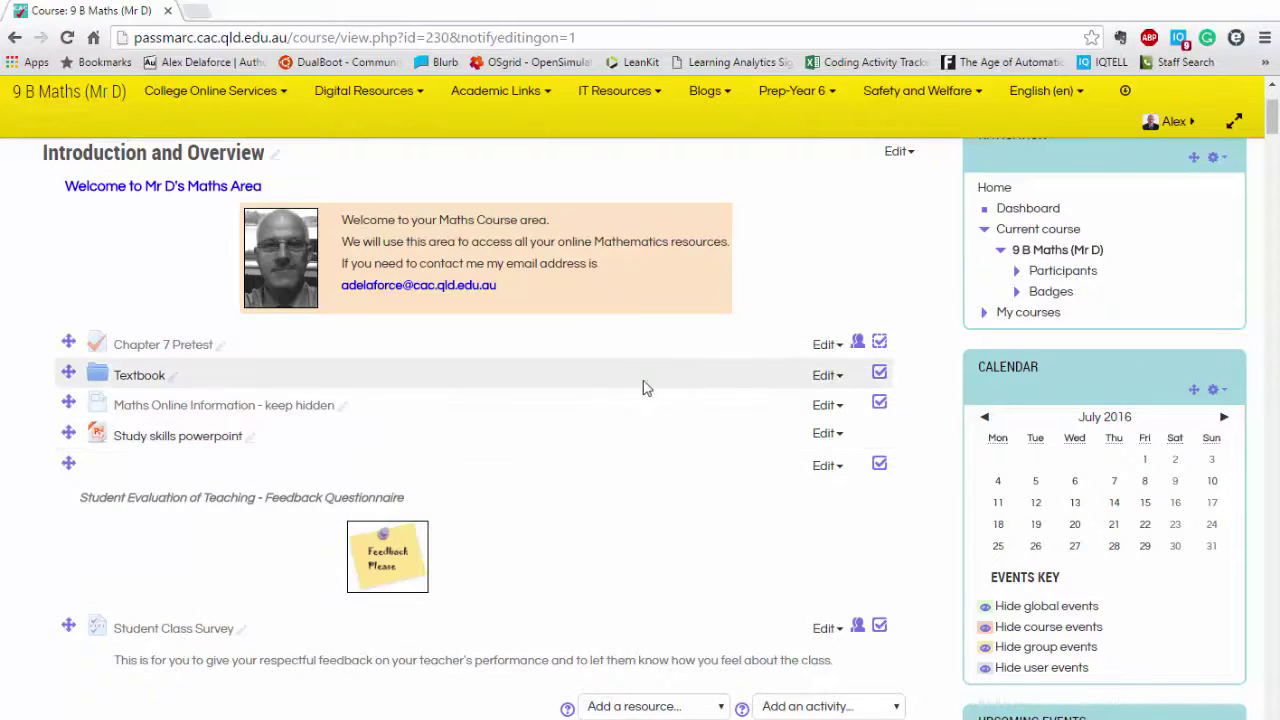
click(830, 345)
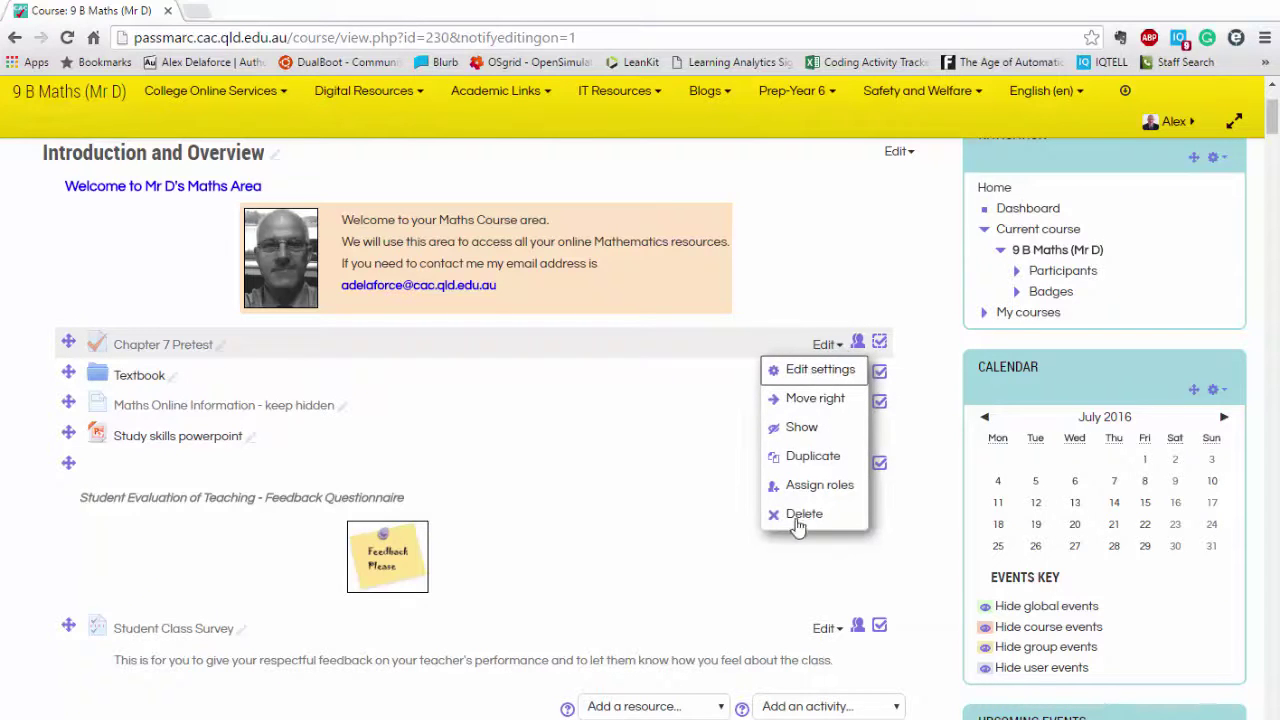
click(936, 322)
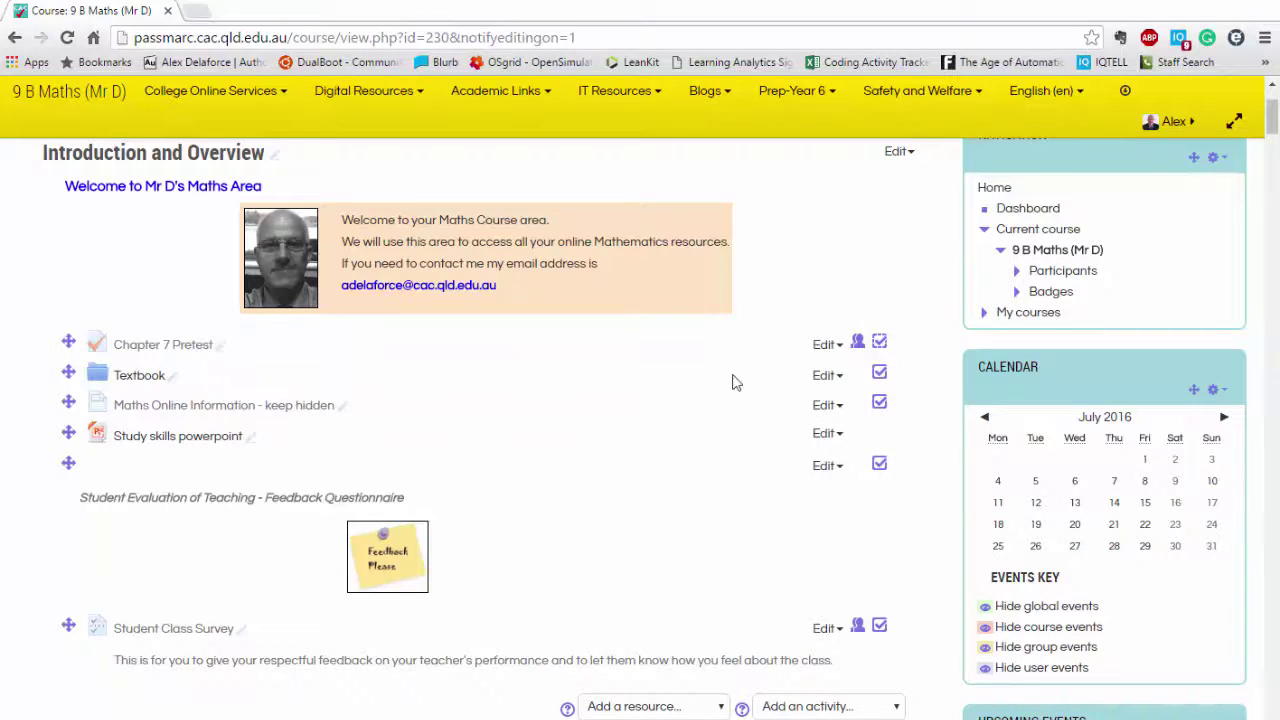
Look through the course sections from Chapter 7 down to Numeracy and Integers, and return to the introduction
scroll(614, 434, down, 9)
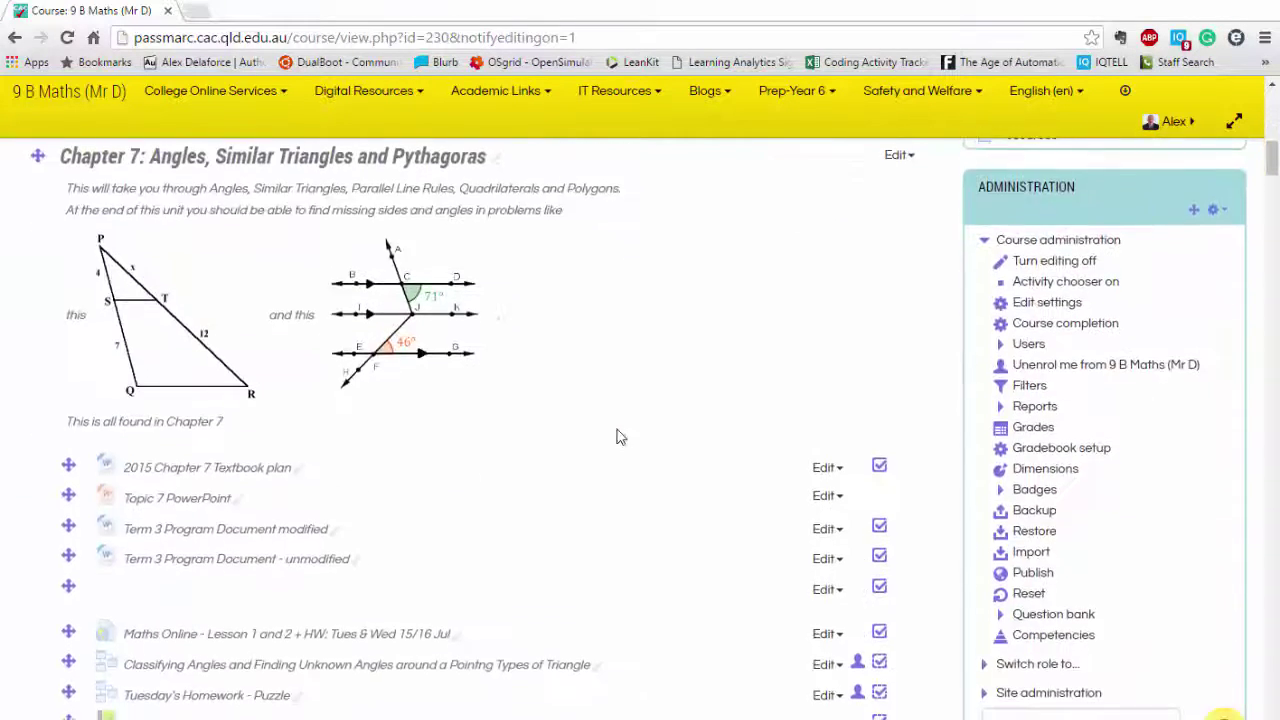
scroll(617, 437, down, 12)
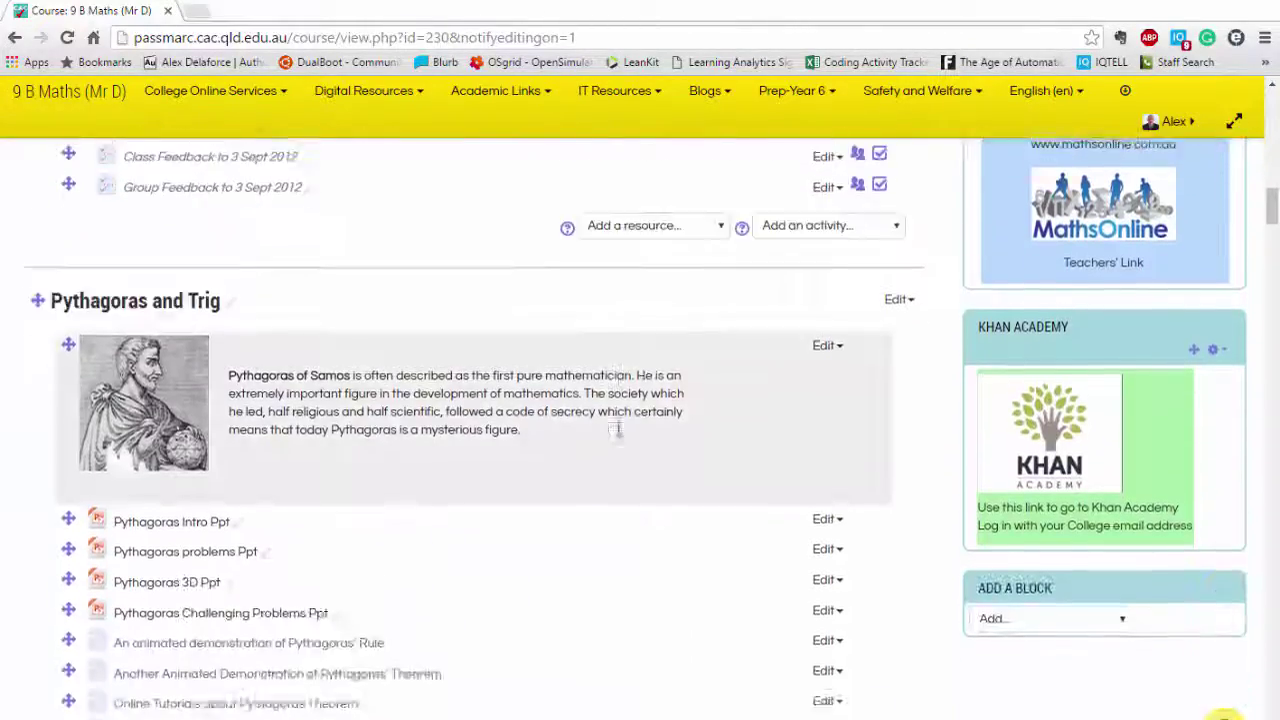
scroll(616, 430, down, 3)
scroll(617, 430, up, 3)
scroll(617, 435, down, 3)
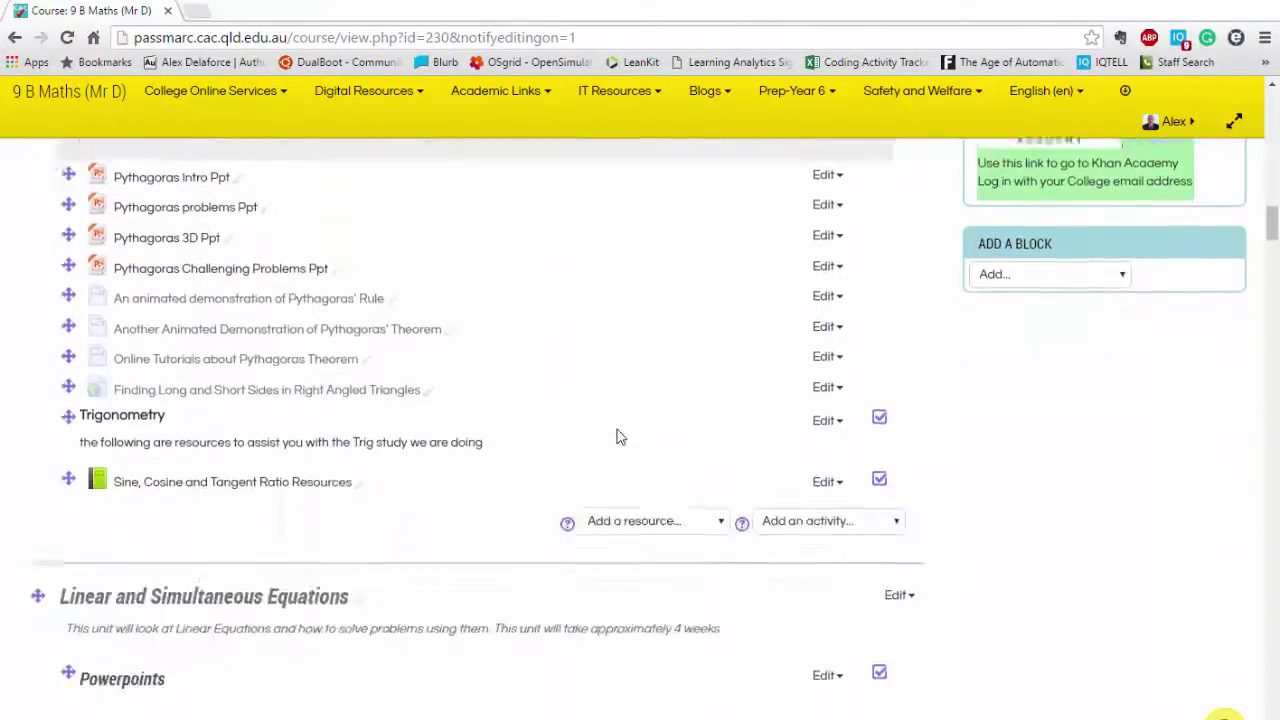
scroll(617, 437, down, 10)
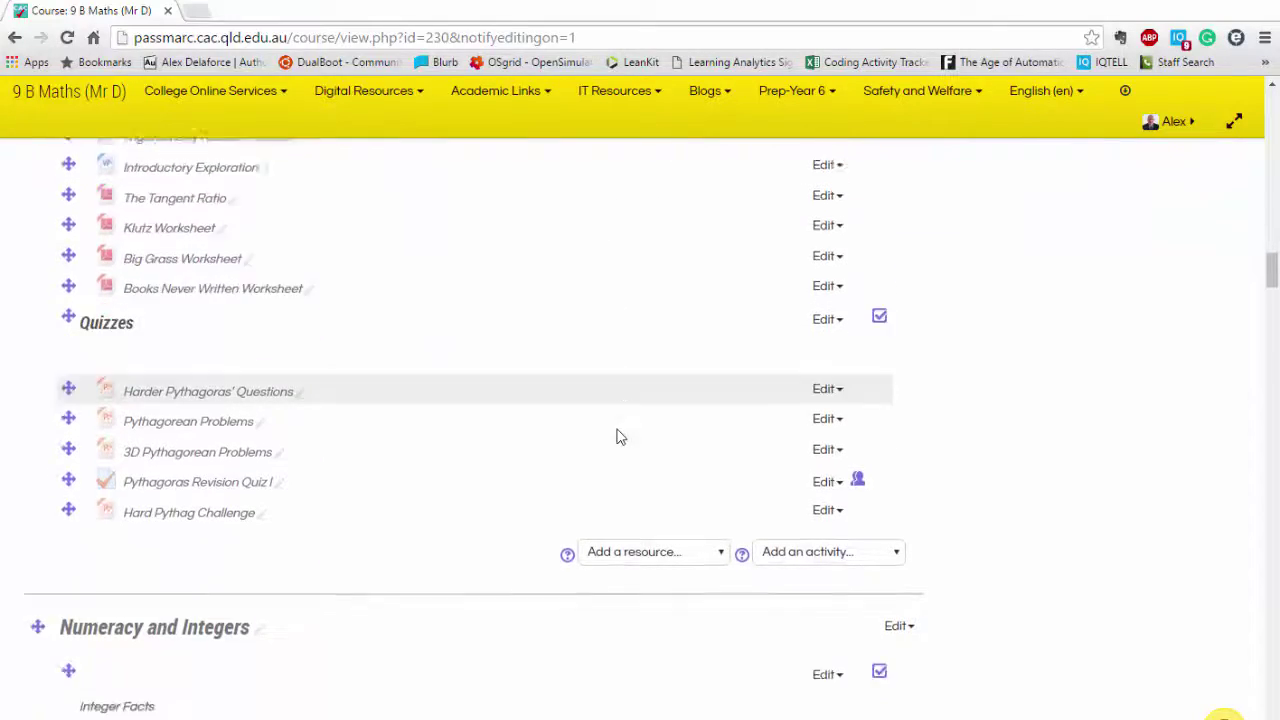
scroll(616, 436, down, 15)
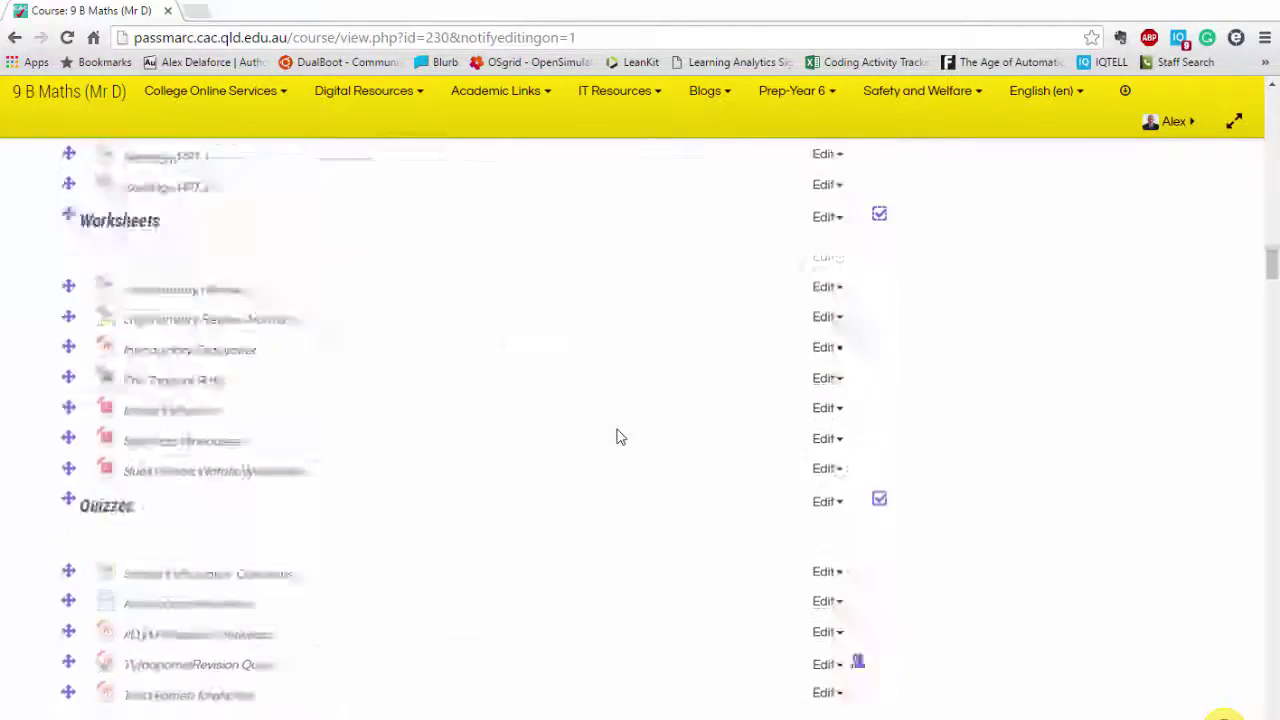
scroll(616, 436, up, 20)
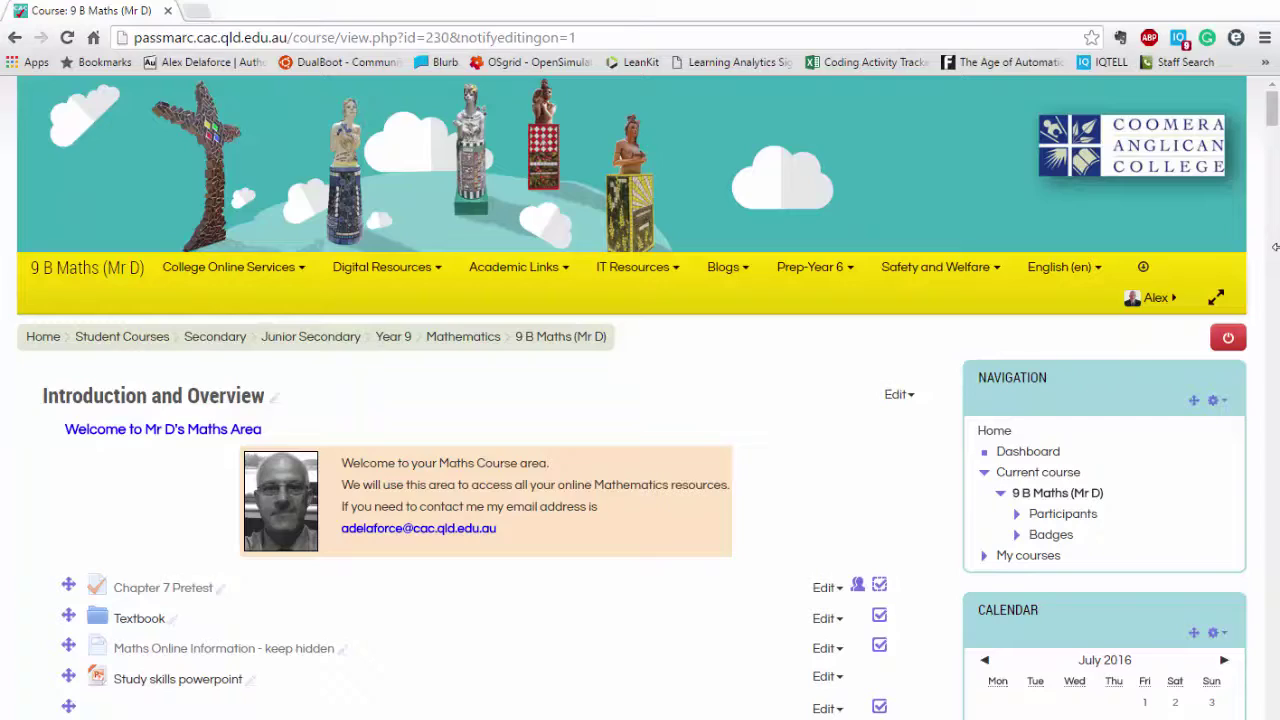
Narrow the browser window until the navigation collapses, and check the collapsed site menu
drag(1275, 247, 812, 335)
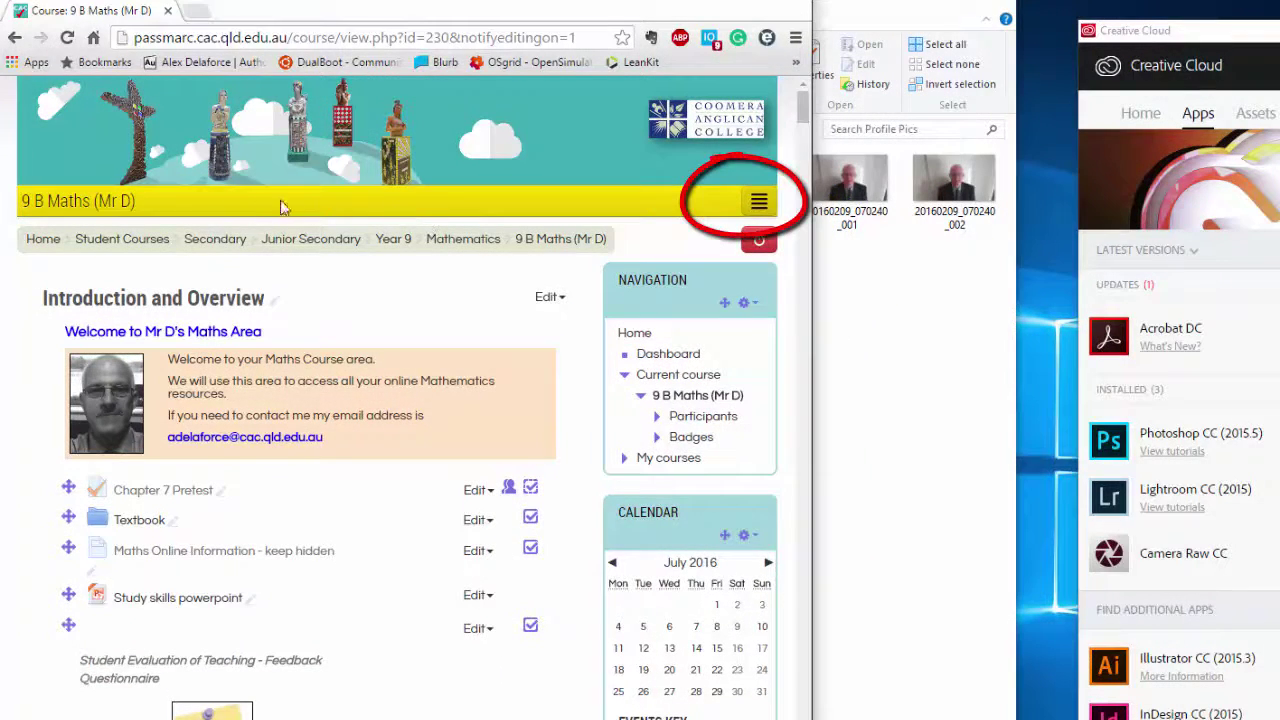
click(760, 203)
click(760, 203)
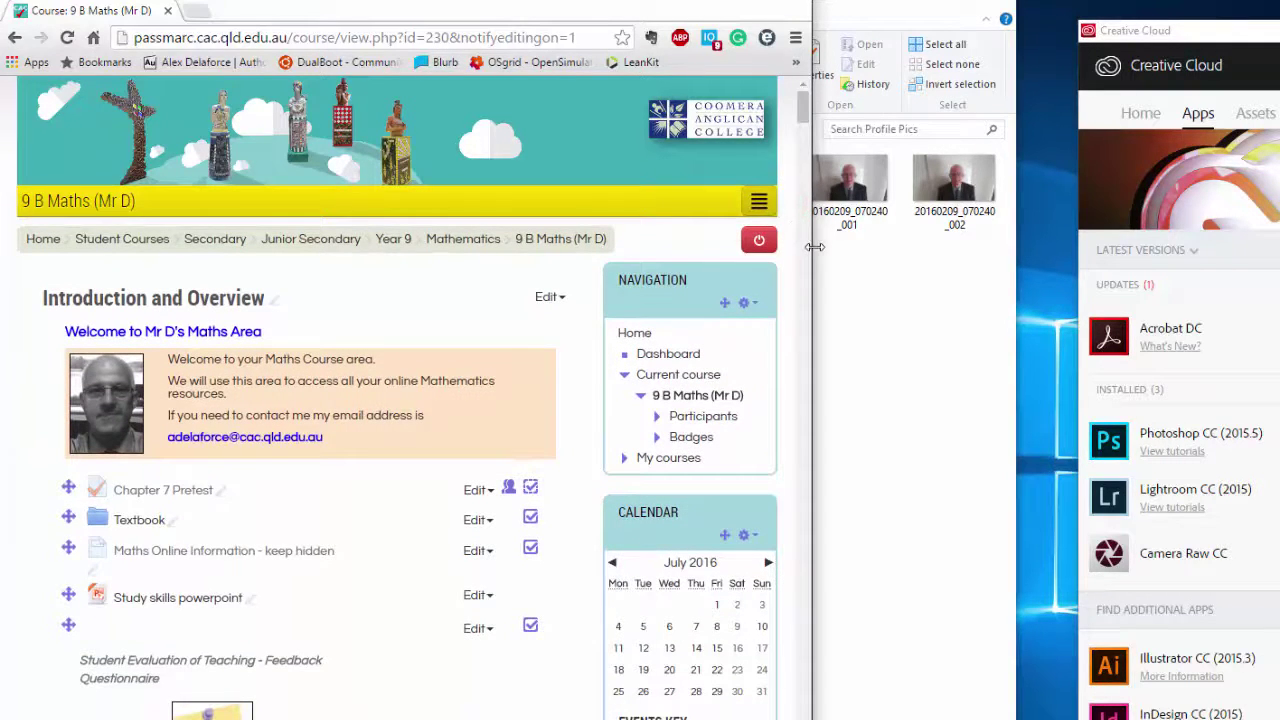
Narrow the browser window further to a phone-like width and review the stacked side blocks below the course content
drag(815, 247, 692, 300)
drag(1131, 223, 1115, 715)
scroll(556, 450, down, 20)
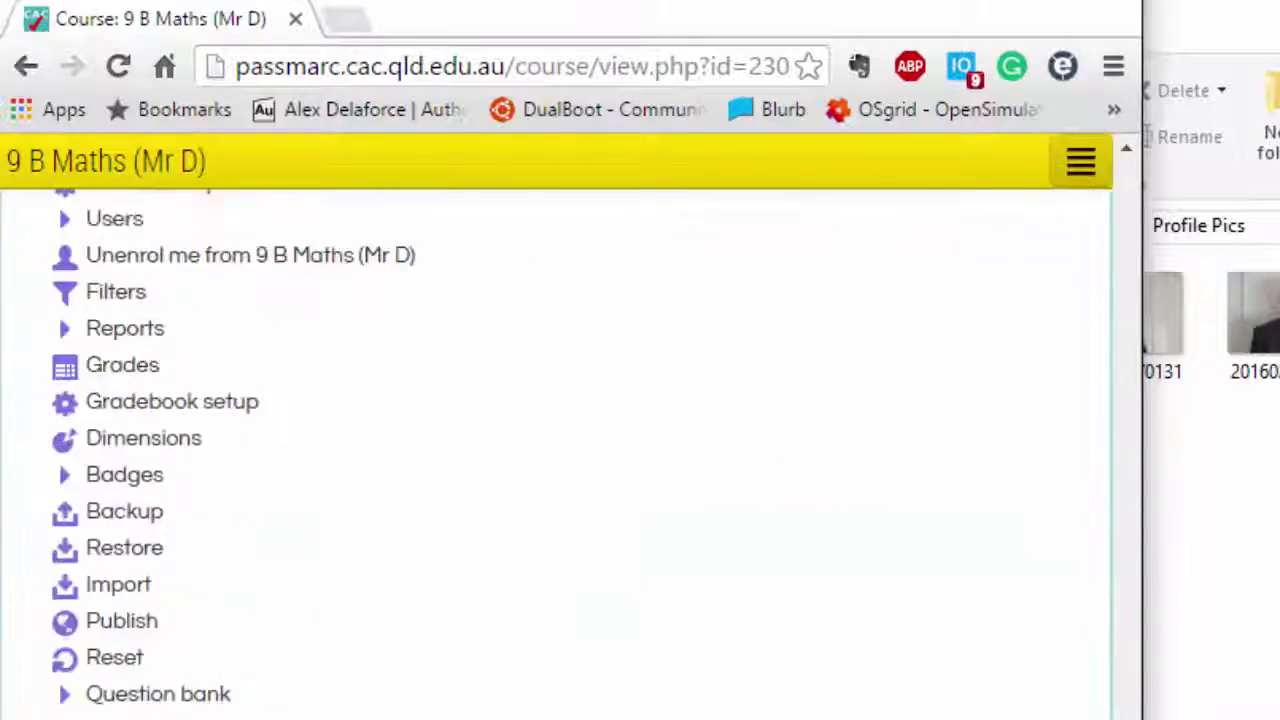
scroll(556, 450, down, 15)
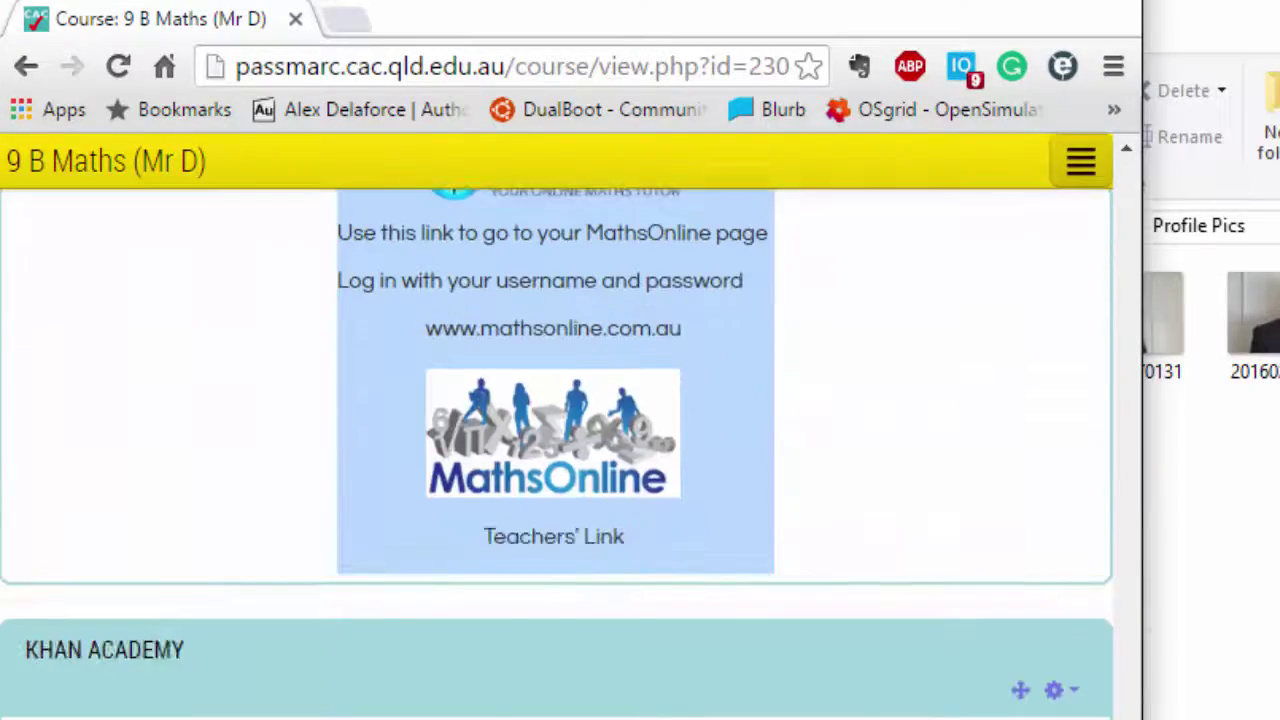
drag(1127, 715, 1120, 195)
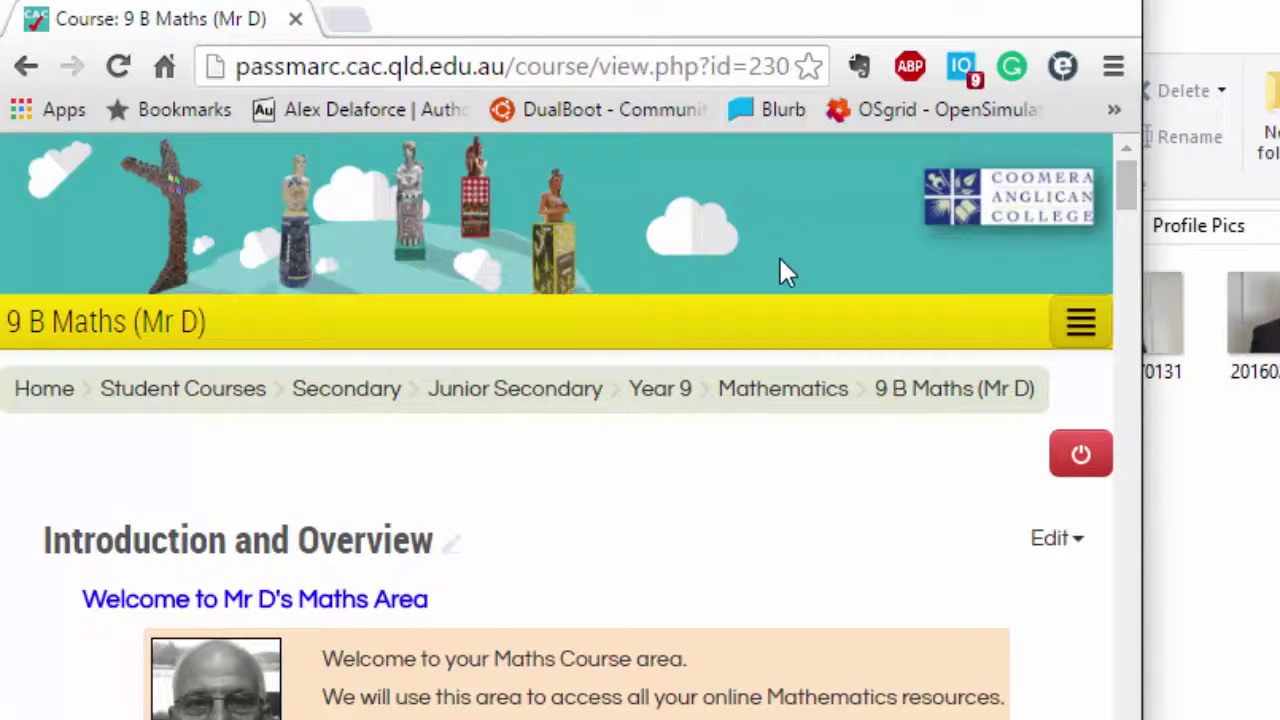
Narrow the browser window once more to check the reflowed course page, and widen it back to the full desktop layout
drag(1137, 609, 906, 629)
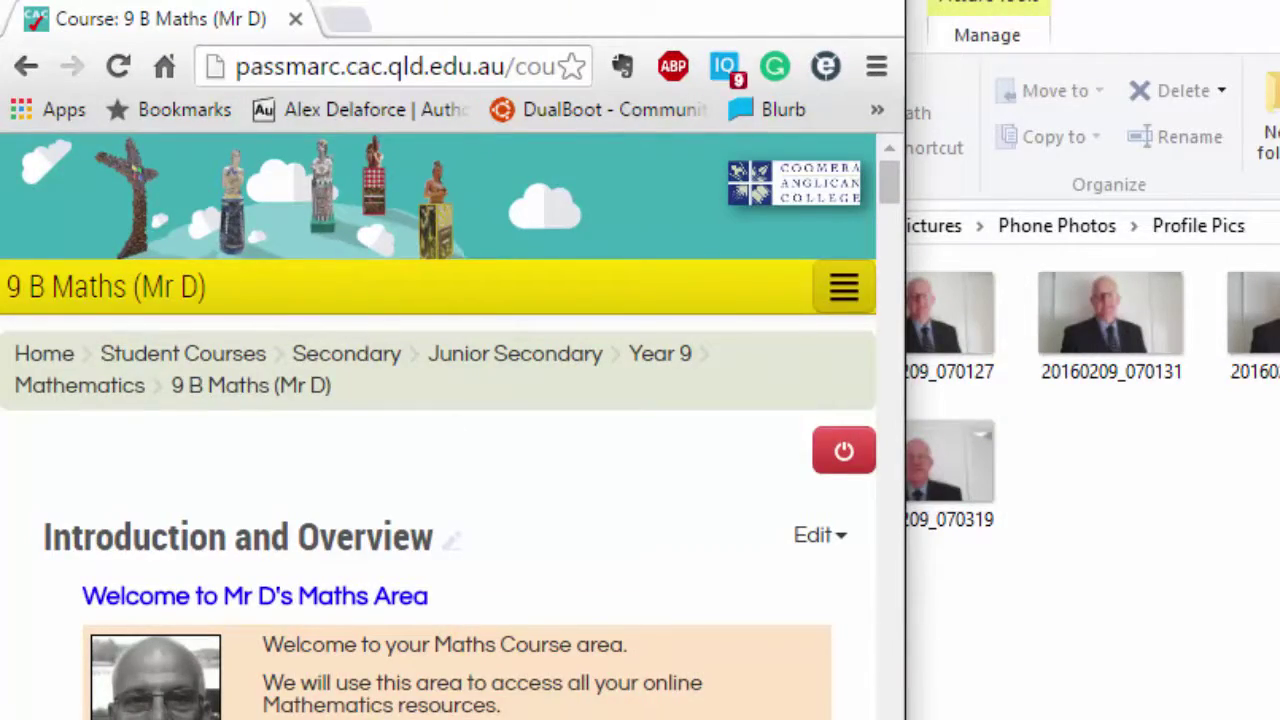
drag(906, 560, 1279, 541)
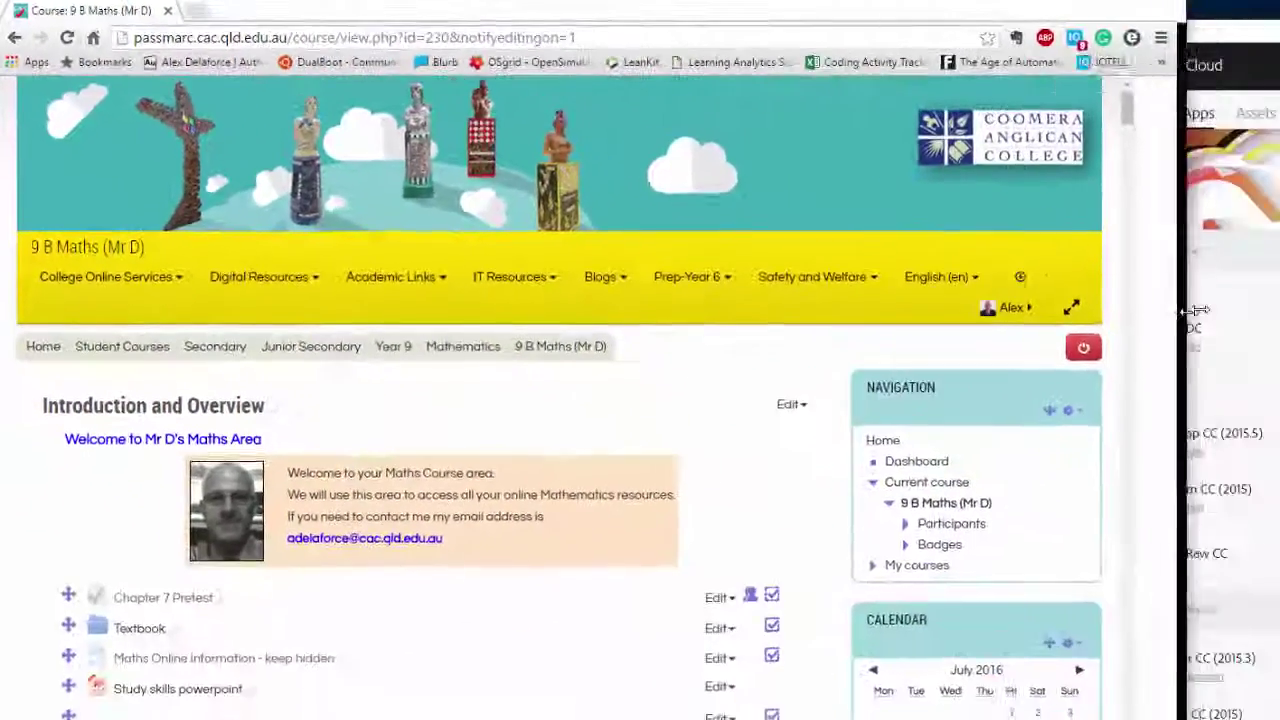
drag(1197, 310, 1279, 310)
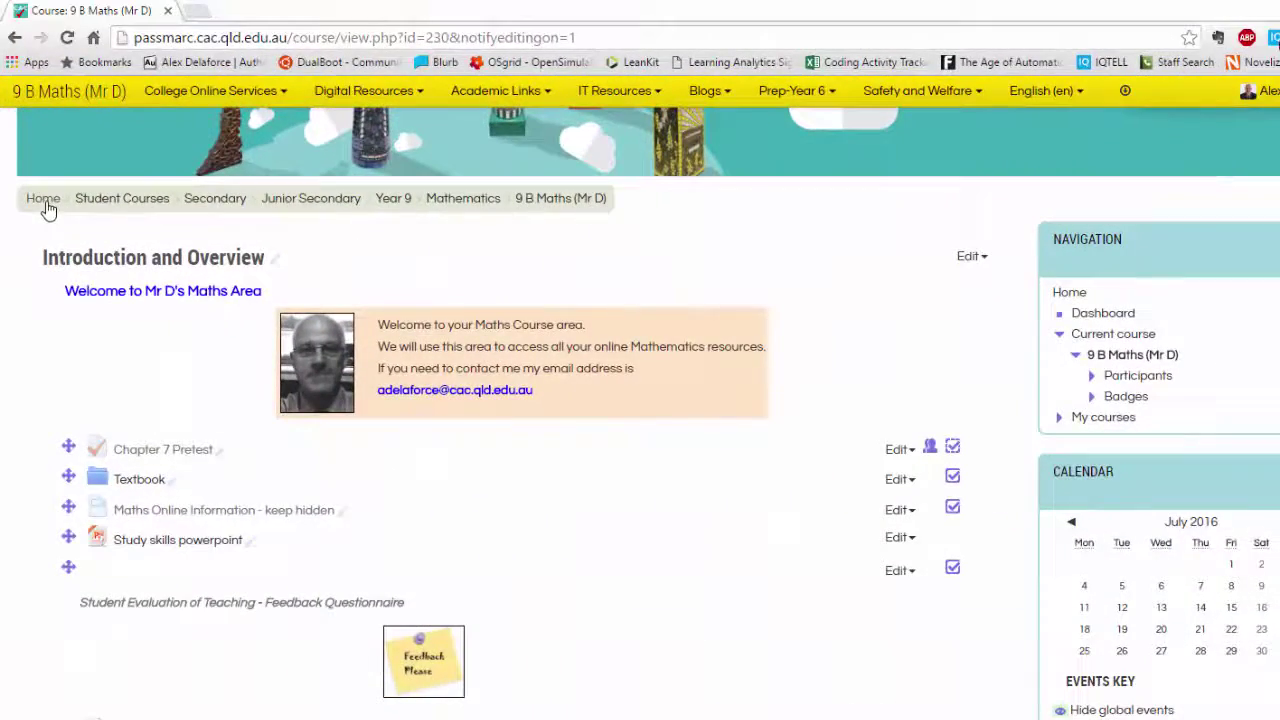
Go back to the site's home page, open the Staff Areas course category and look through its courses and administration options
click(44, 201)
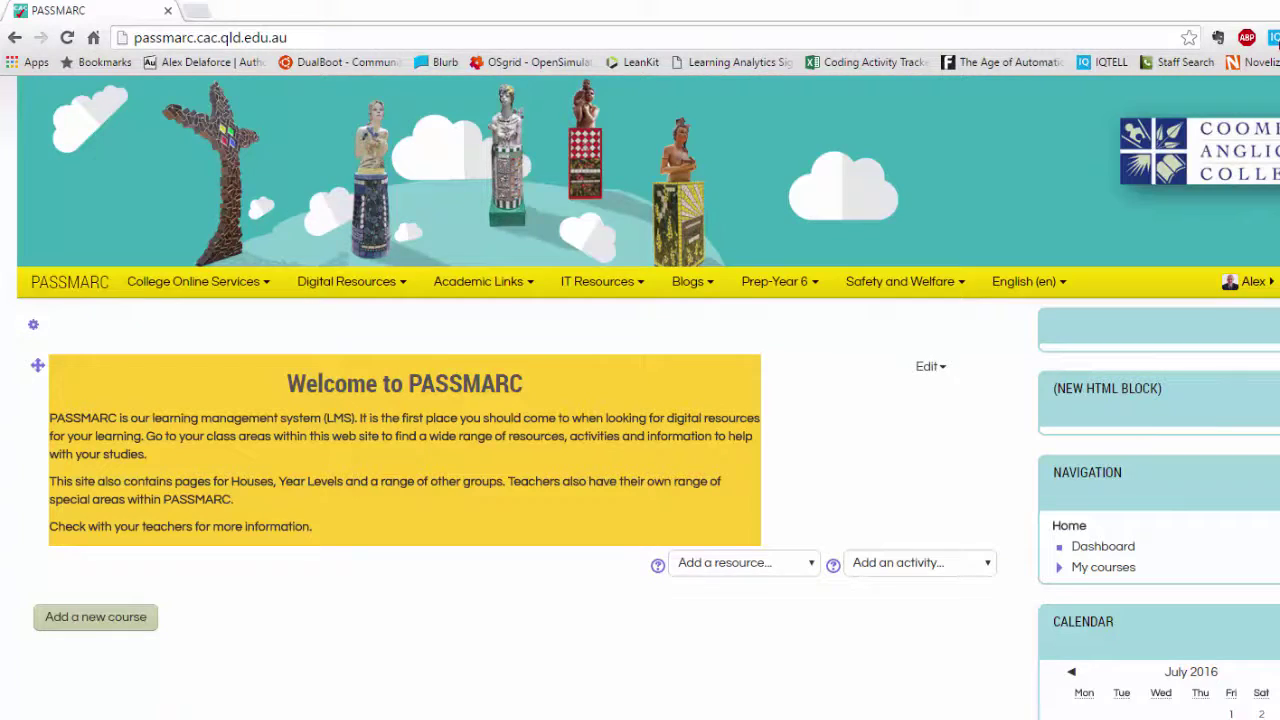
scroll(640, 400, down, 8)
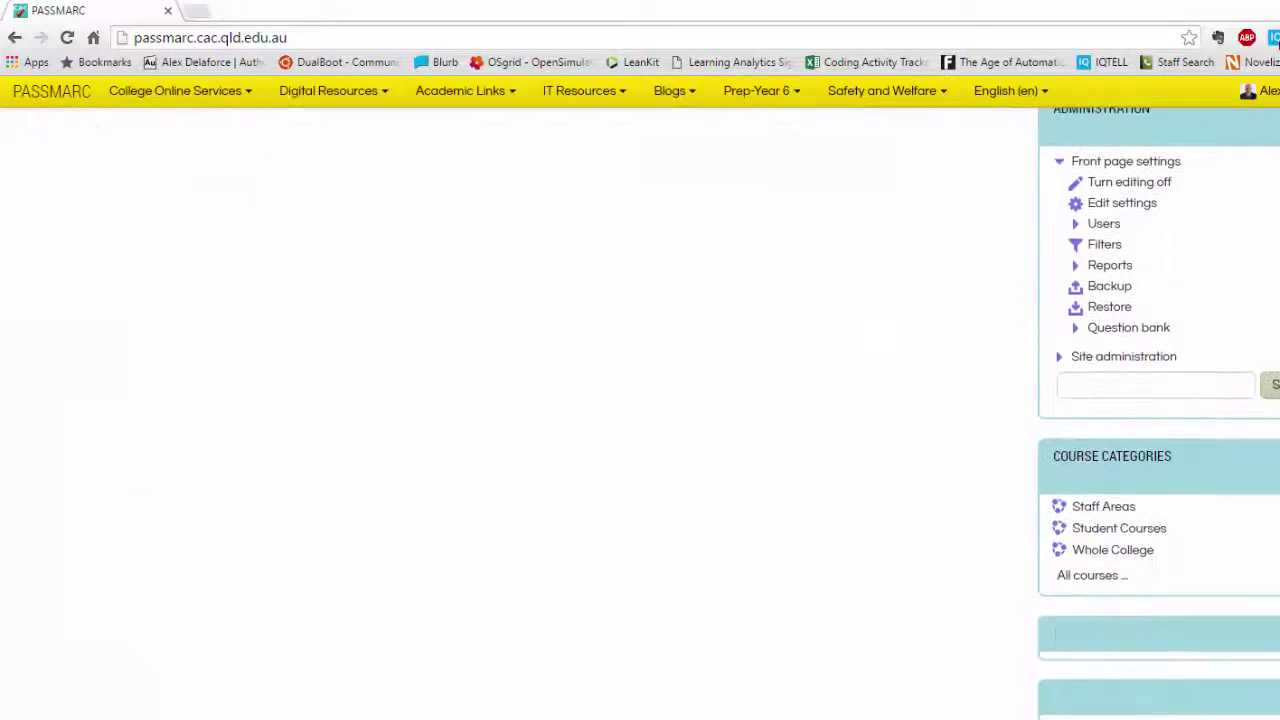
click(1088, 512)
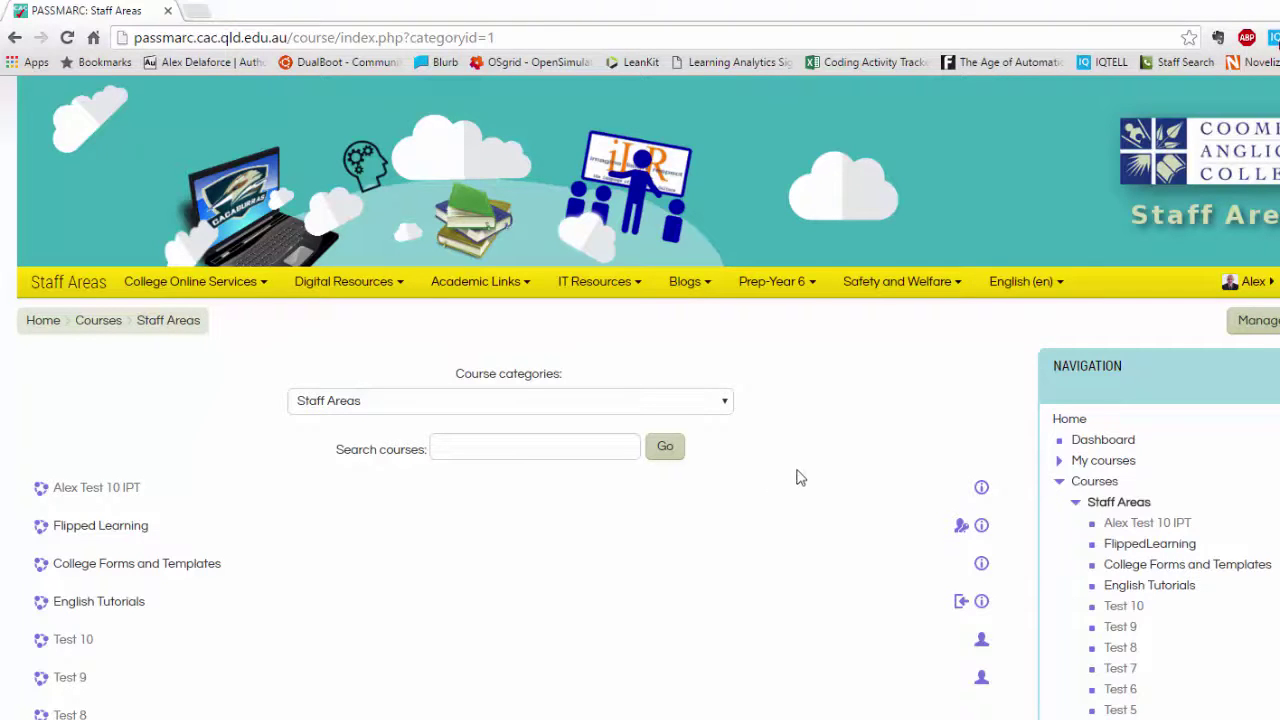
scroll(640, 400, down, 7)
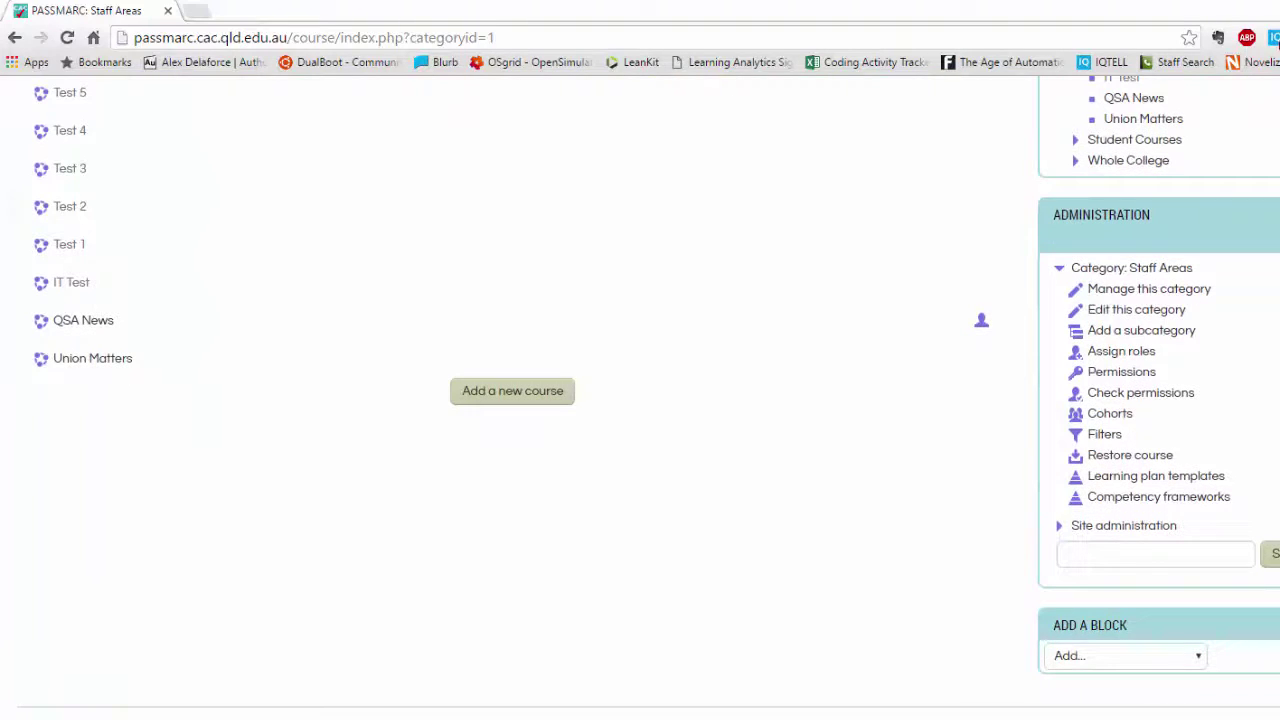
scroll(1185, 340, up, 10)
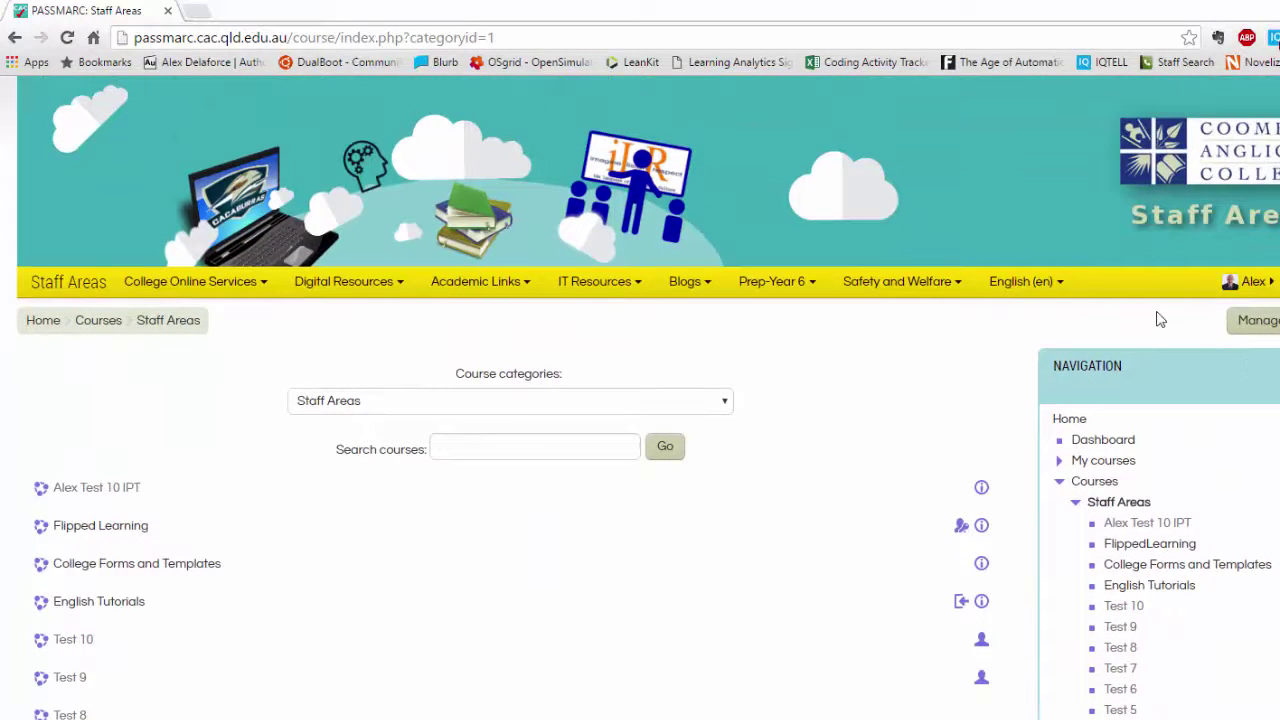